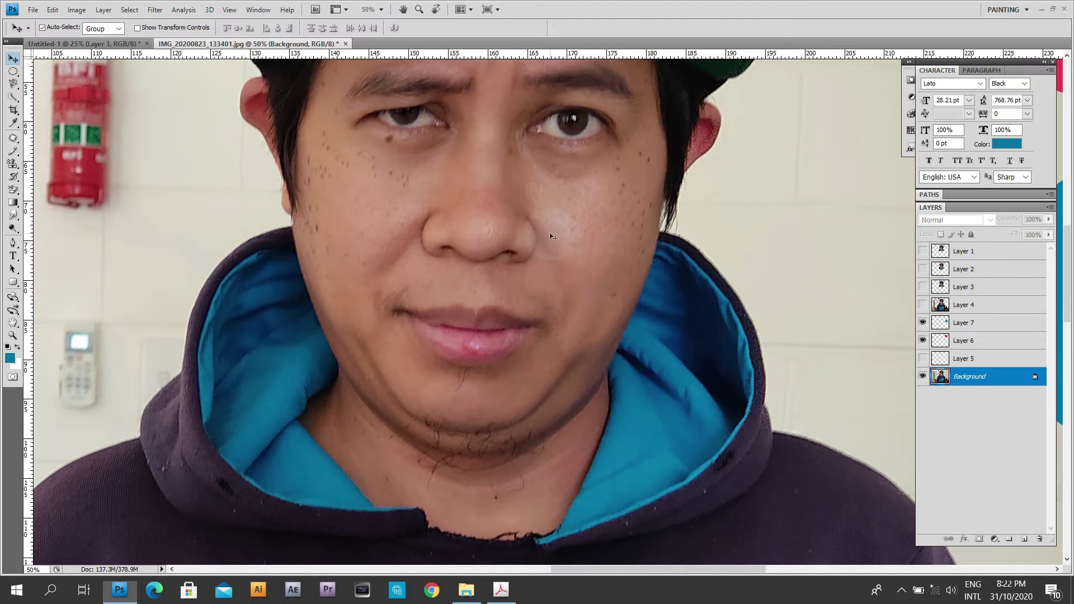
Pan the canvas to show the whole face and cap, and reveal the healing tool choices.
mouse_move(510, 233)
mouse_down()
mouse_move(561, 297)
mouse_move(560, 288)
mouse_up()
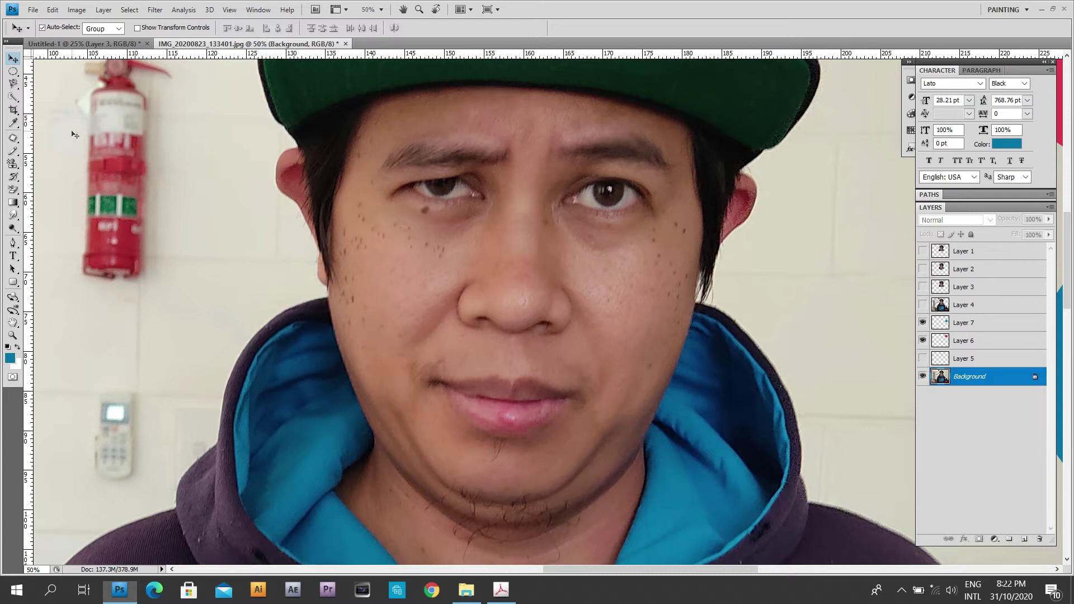
click(18, 140)
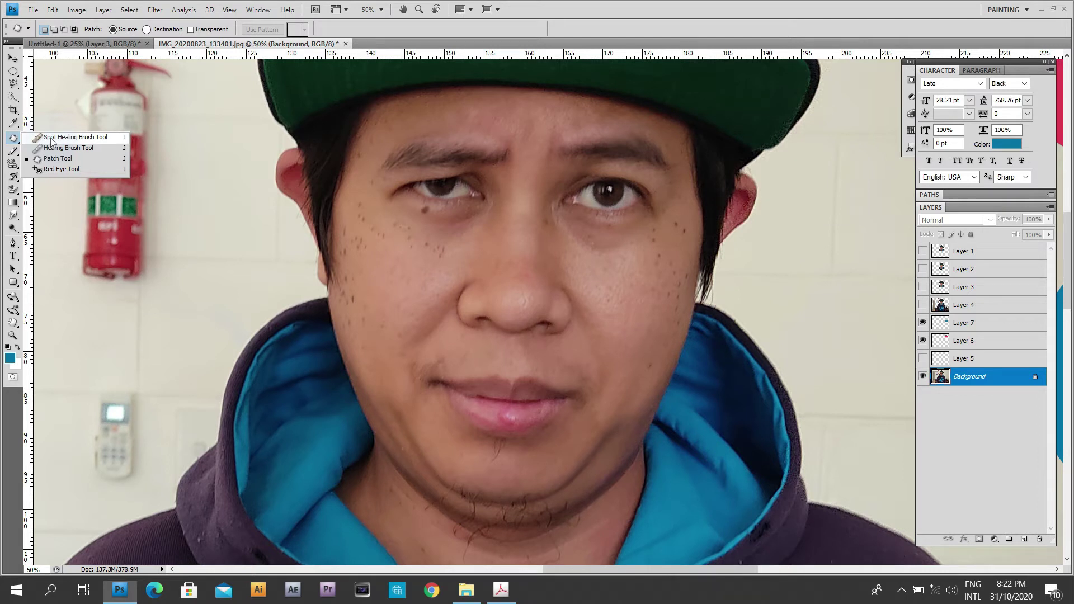
With the Spot Healing Brush, heal the nose-bridge spot and paint across the right cheek freckles.
click(50, 138)
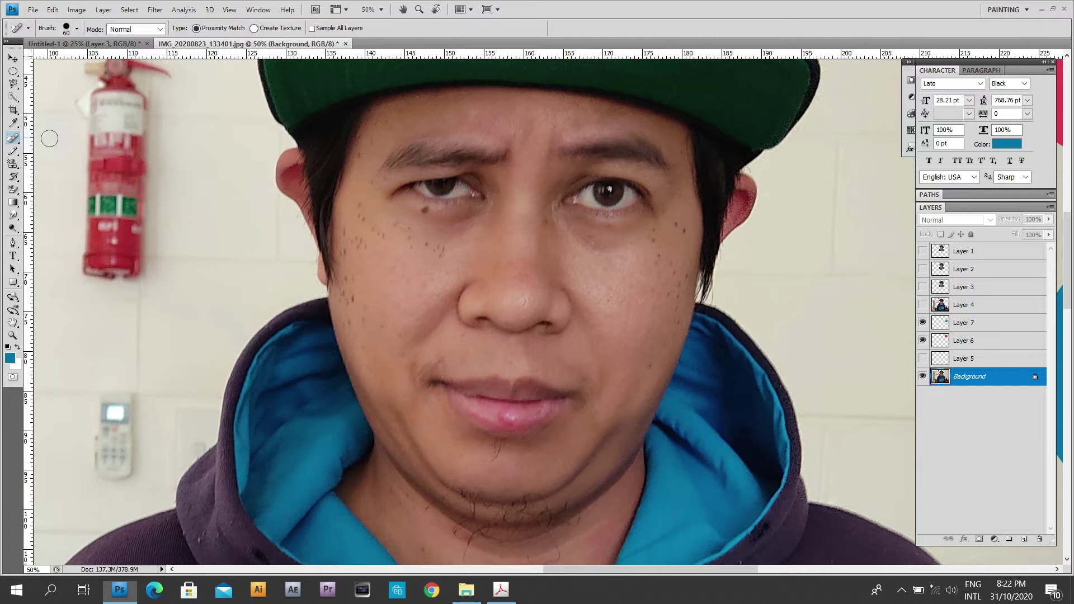
drag(493, 246, 474, 259)
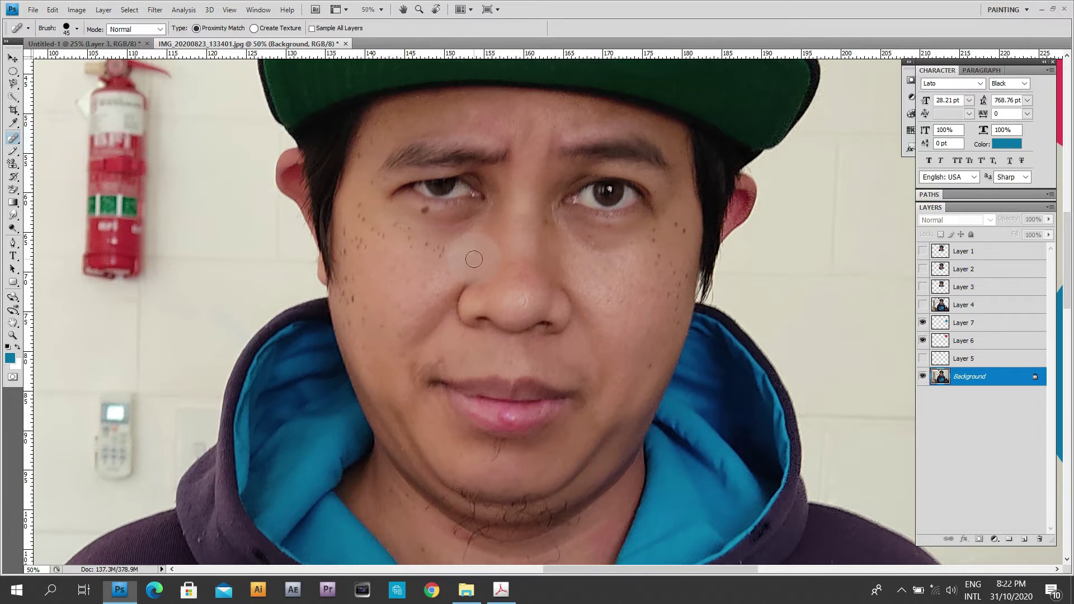
mouse_move(612, 277)
mouse_down()
mouse_move(630, 264)
mouse_move(636, 285)
mouse_up()
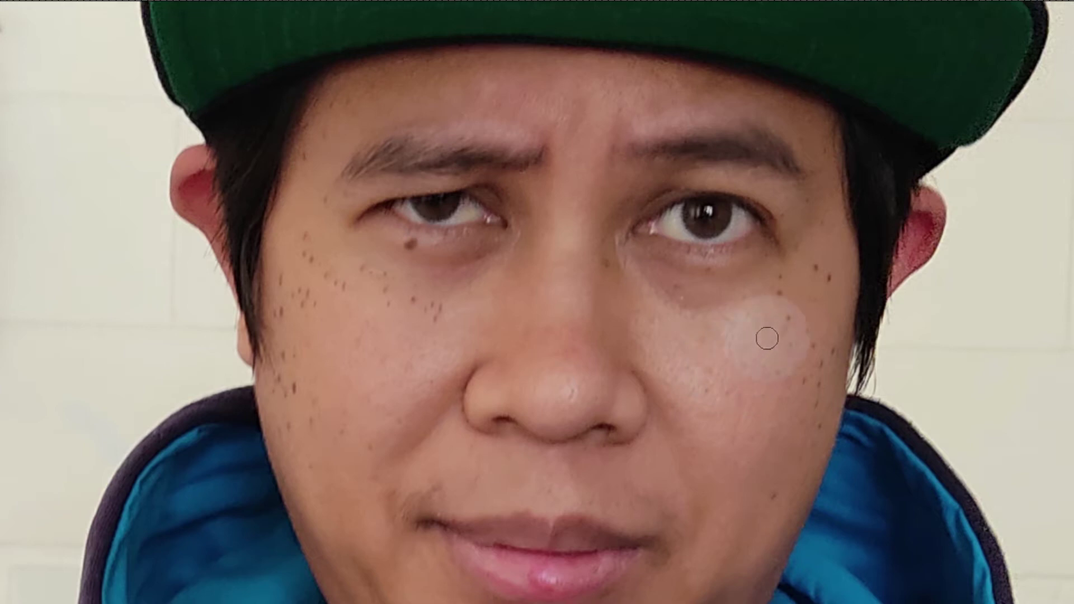
drag(636, 285, 661, 258)
drag(787, 320, 788, 319)
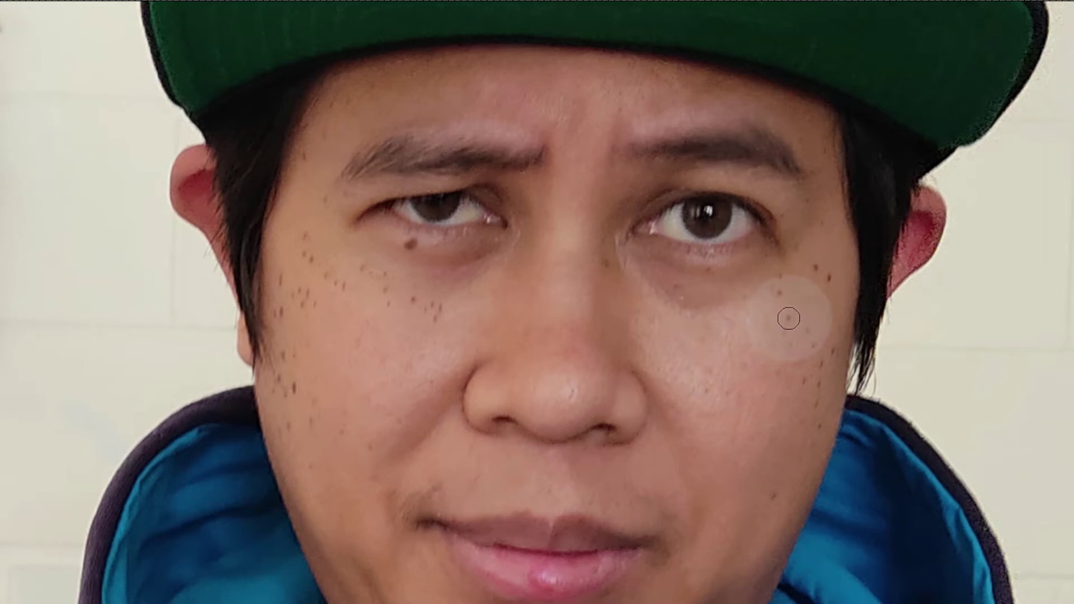
Dab away individual freckles under the eye and lower on the right cheek.
click(772, 376)
click(779, 331)
click(781, 391)
click(782, 294)
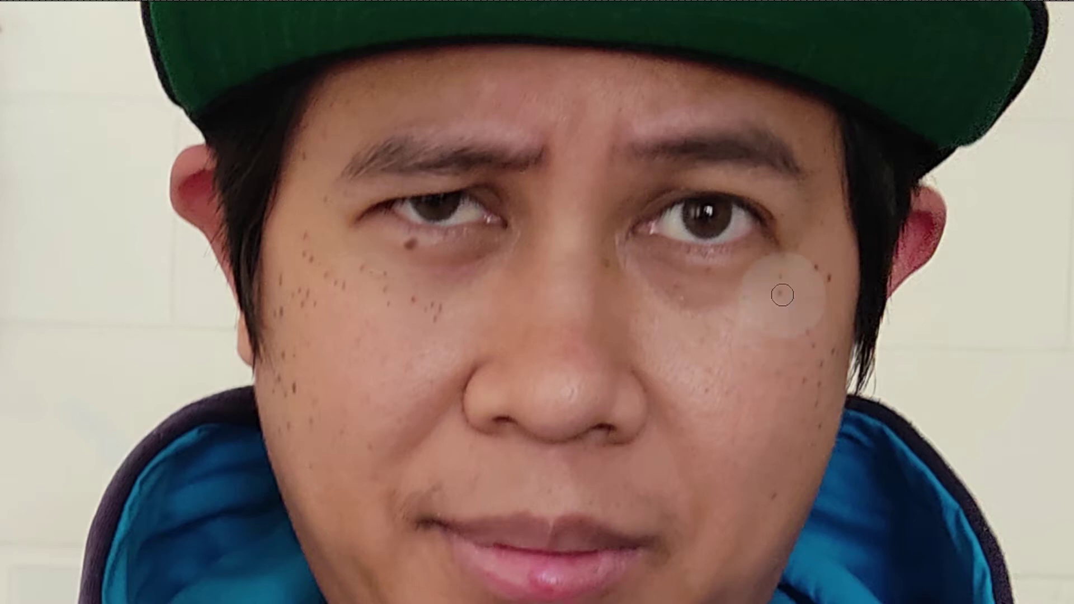
click(779, 317)
click(782, 280)
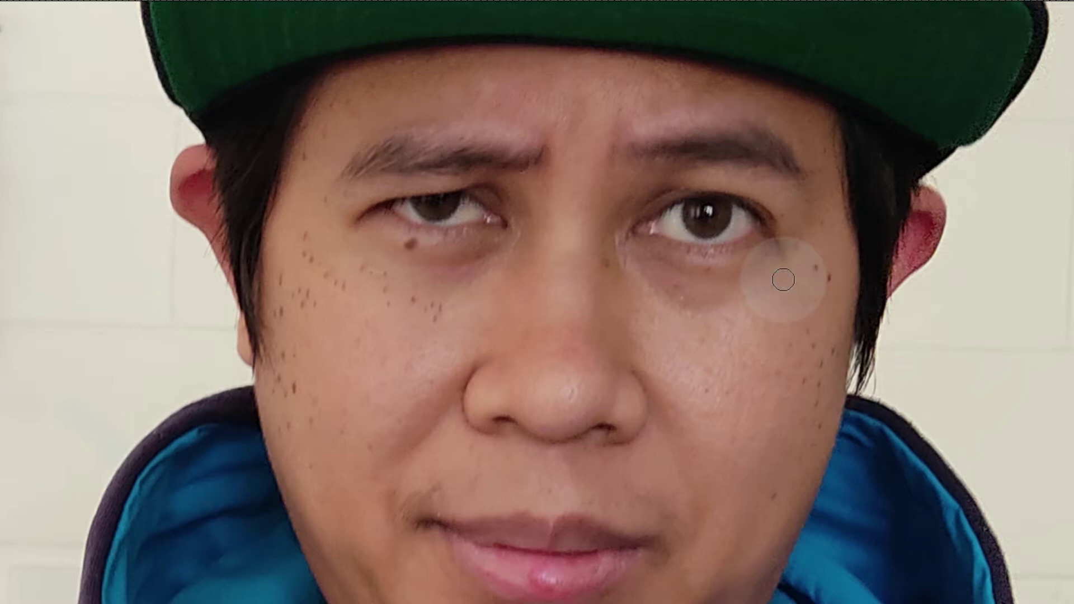
click(810, 275)
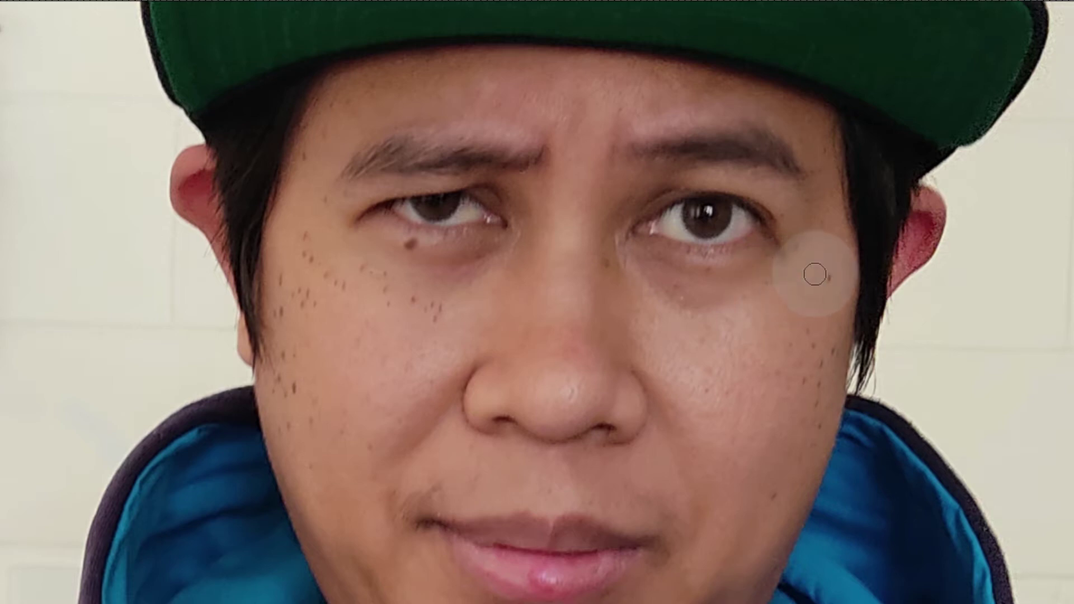
click(804, 339)
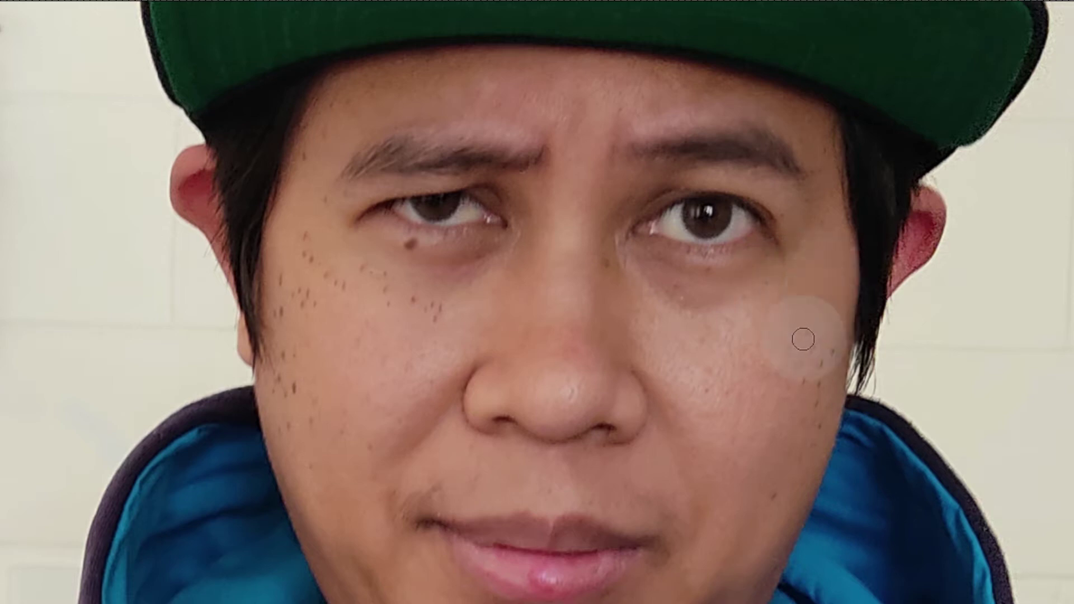
click(824, 291)
click(806, 332)
Dab away the remaining right-cheek freckles and one last spot near the nose.
click(786, 325)
click(827, 307)
click(812, 345)
click(826, 272)
click(811, 336)
click(794, 334)
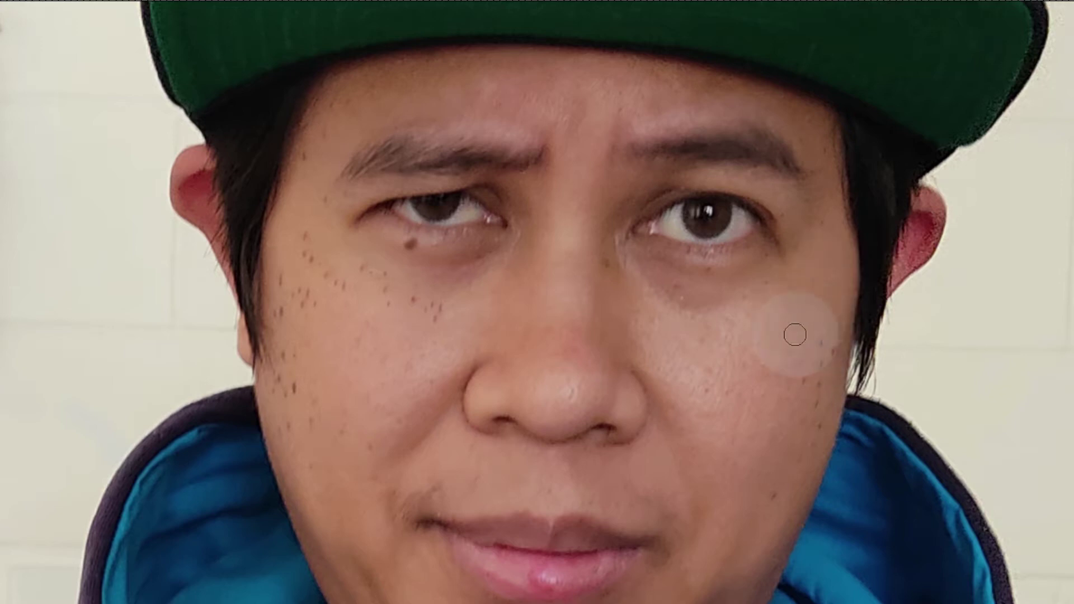
click(814, 283)
click(822, 317)
click(820, 340)
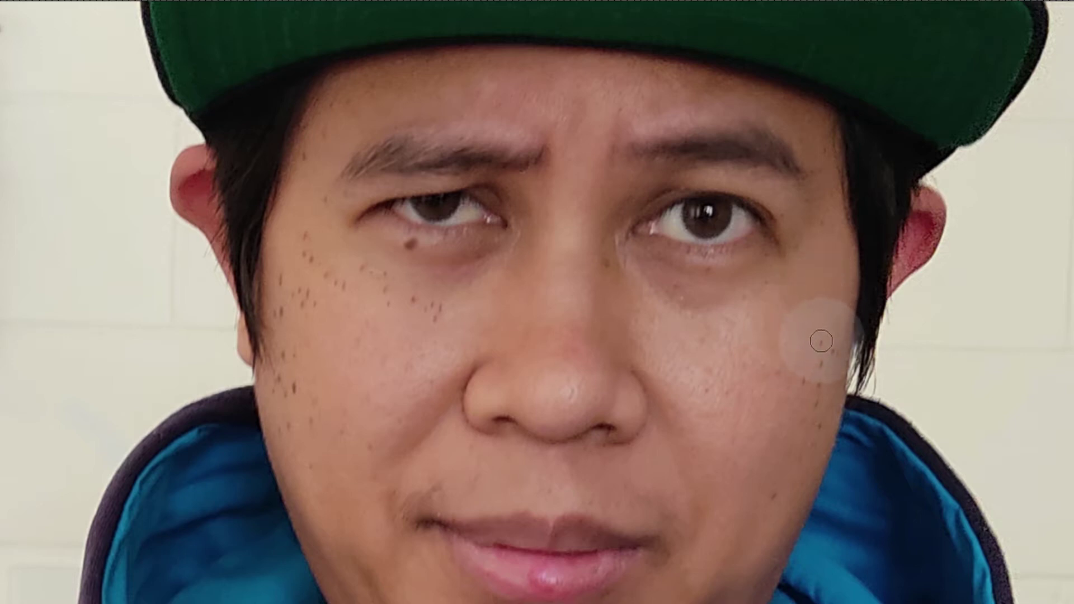
click(811, 335)
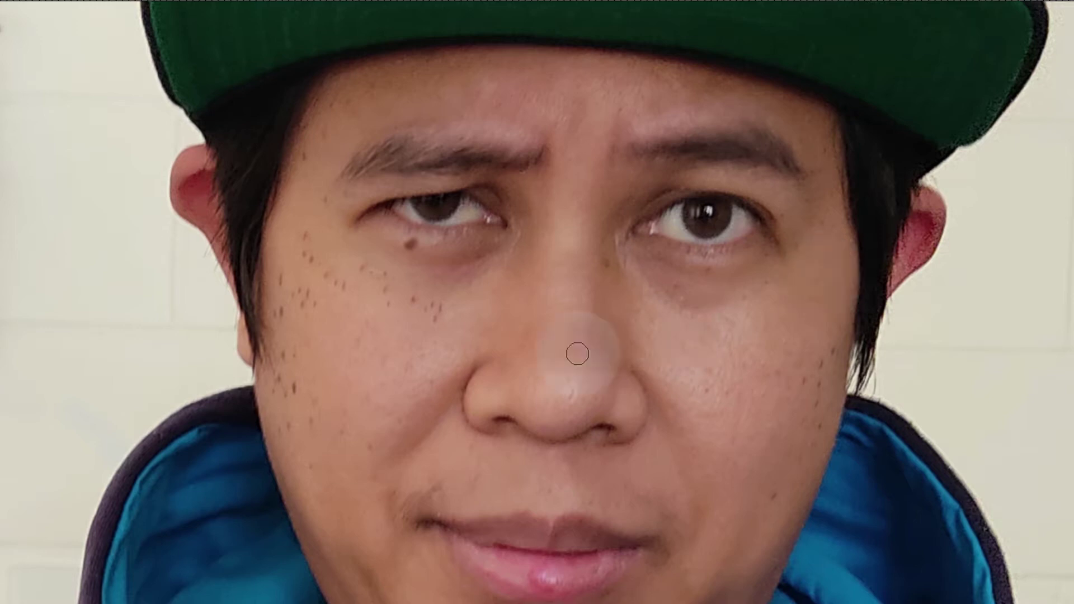
click(445, 211)
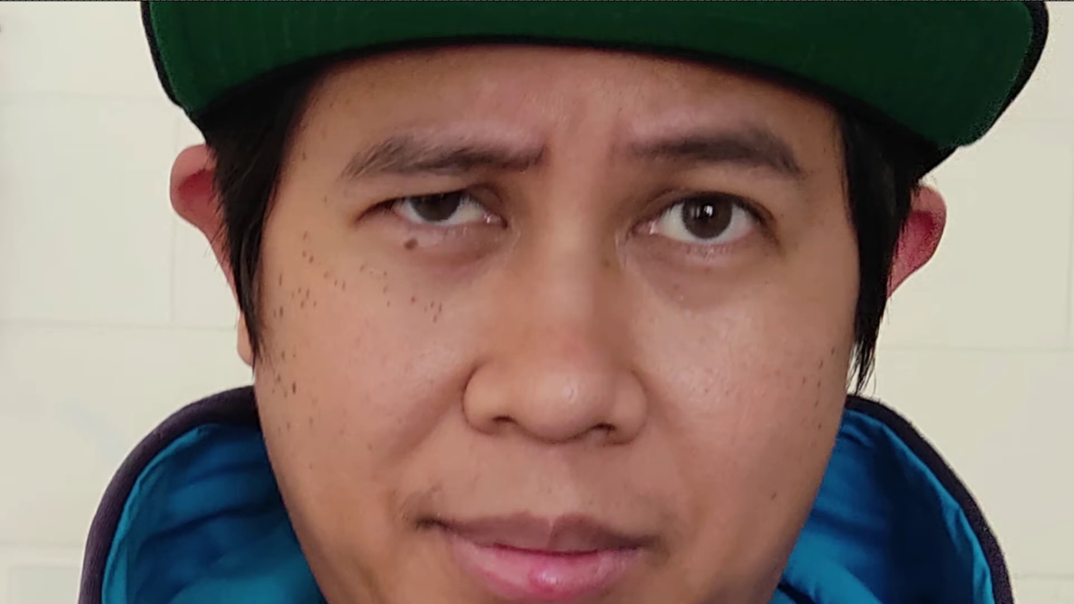
right_click(13, 139)
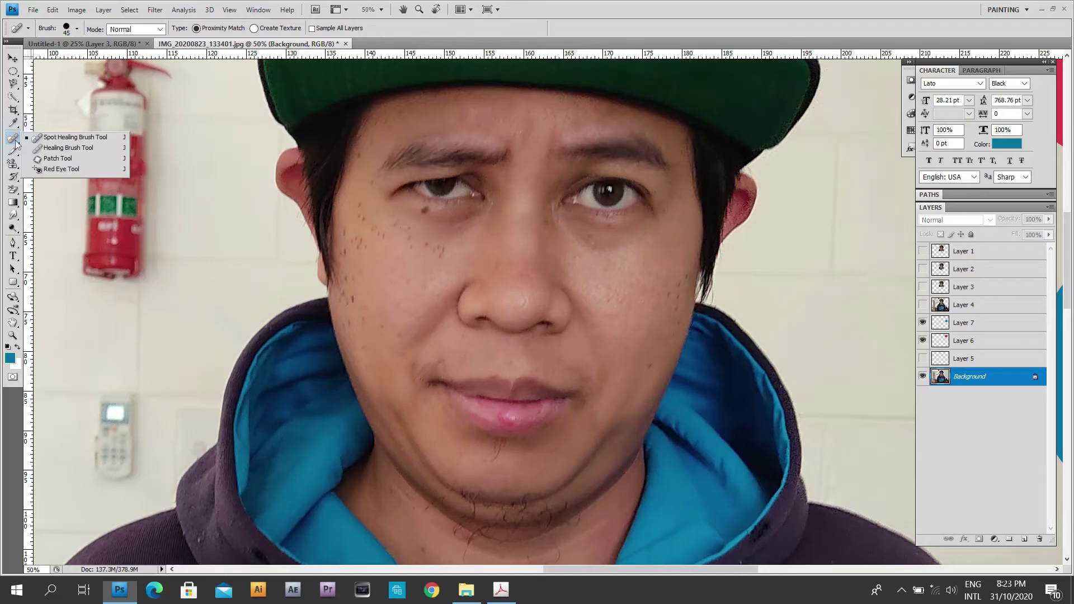
Use the Healing Brush (Source: Sampled) to smooth a nose spot and freckles on both cheeks.
click(86, 147)
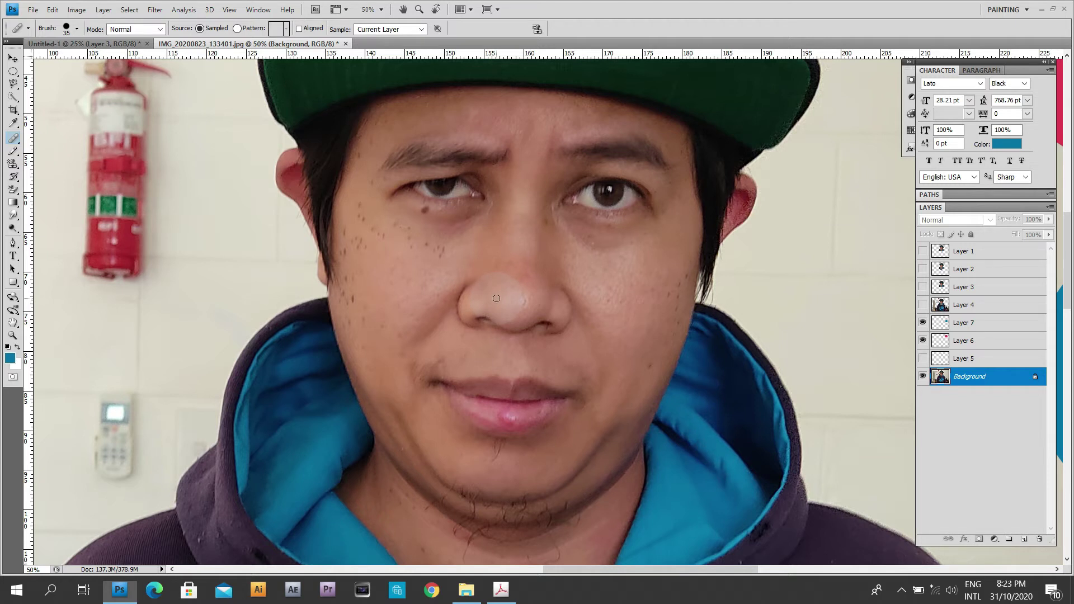
mouse_move(643, 277)
mouse_down()
mouse_move(623, 302)
mouse_move(676, 237)
mouse_up()
mouse_move(377, 299)
mouse_down()
mouse_move(388, 288)
mouse_move(378, 288)
mouse_up()
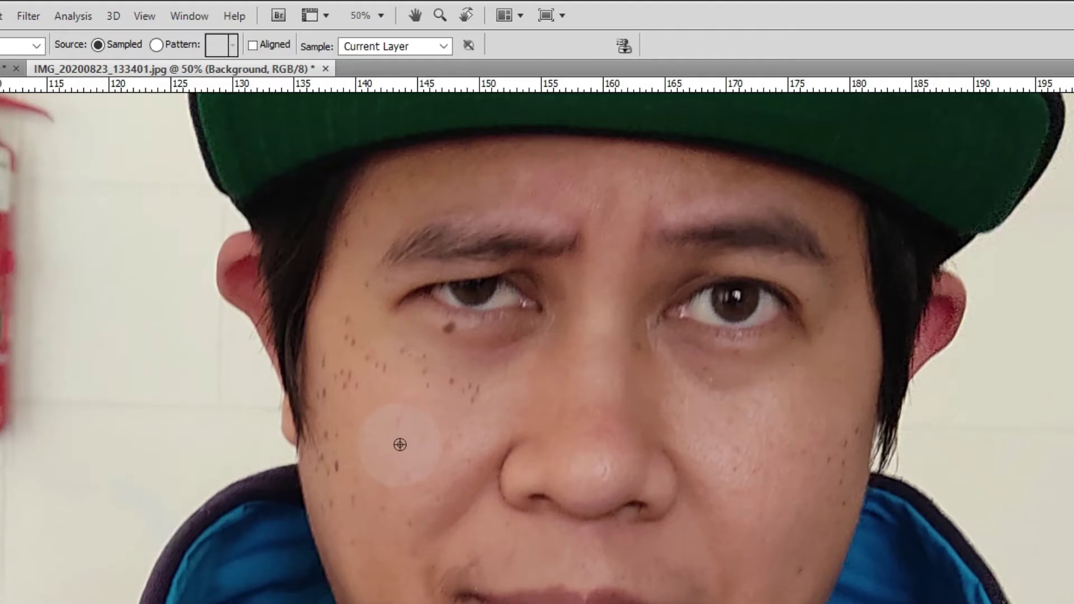
mouse_move(378, 447)
mouse_down()
mouse_move(393, 391)
mouse_move(384, 367)
mouse_move(381, 398)
mouse_up()
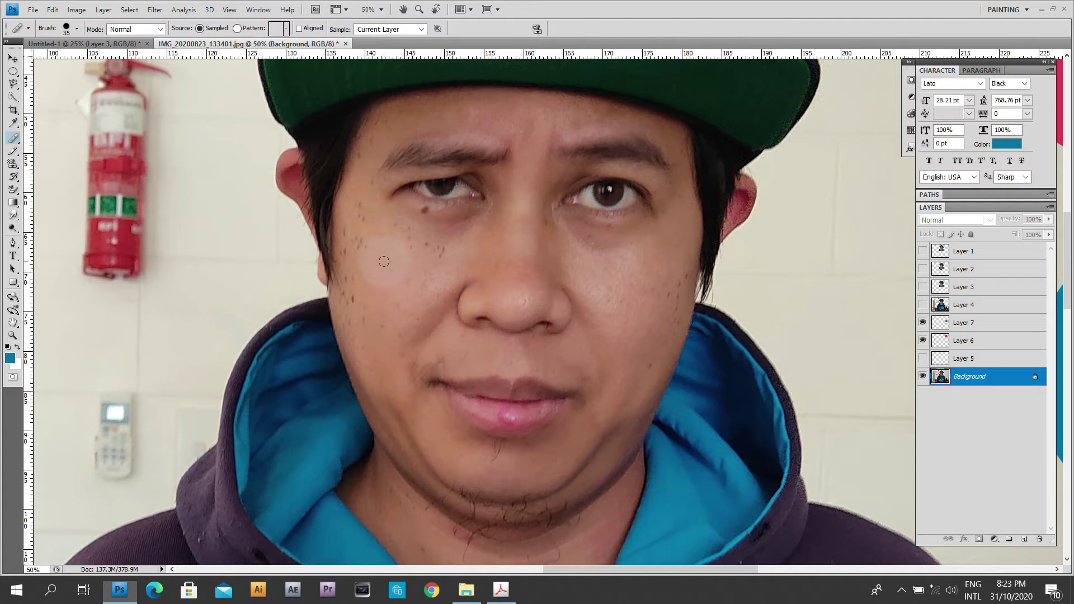
right_click(18, 142)
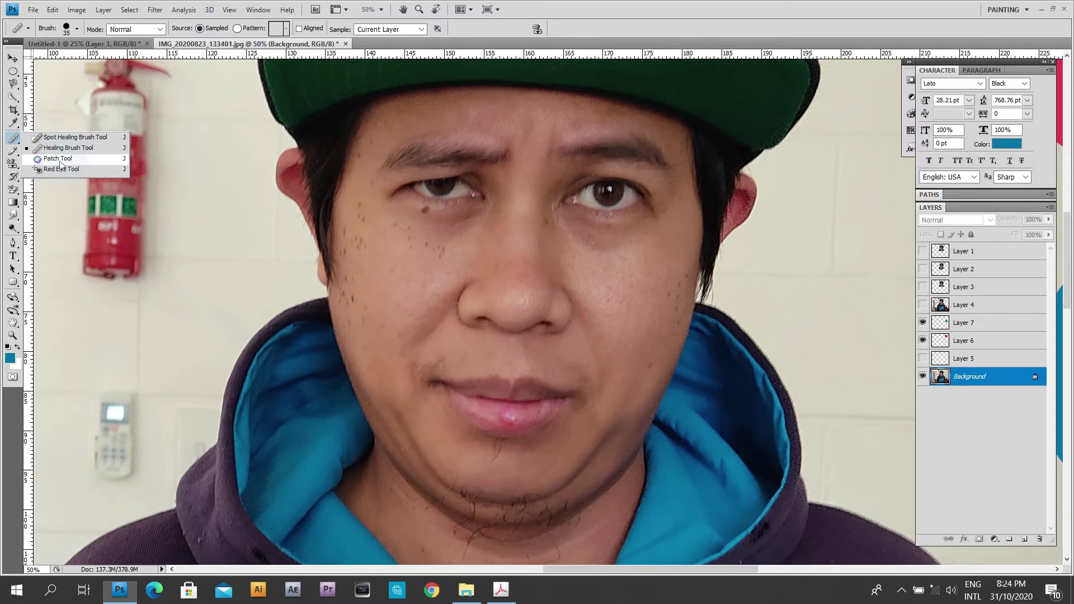
Patch the freckles under the left eye by dragging their outline onto clean skin with the Patch Tool.
click(60, 159)
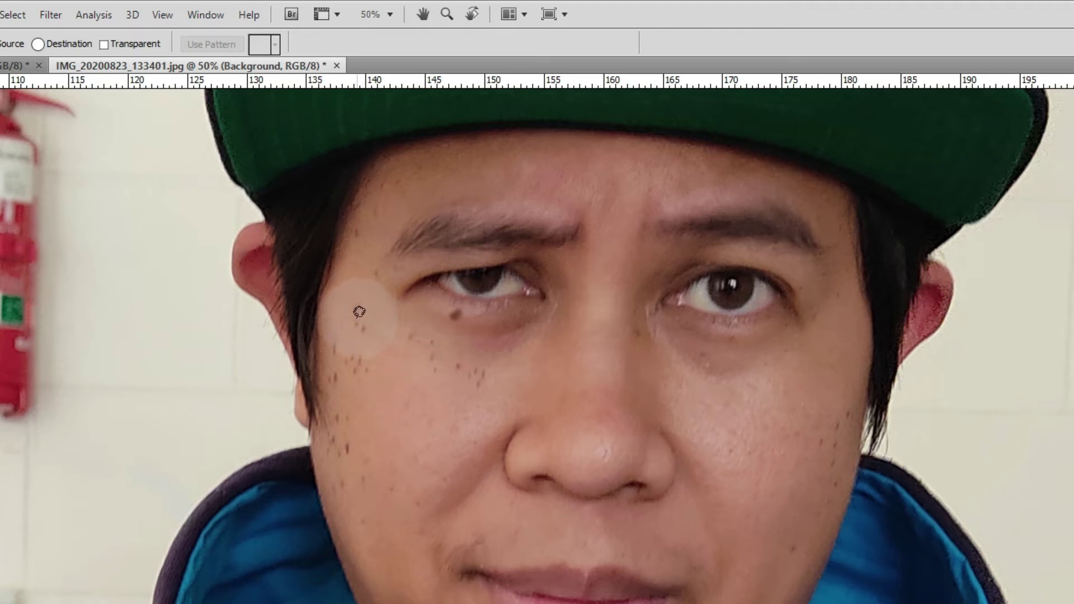
mouse_move(357, 315)
mouse_down()
mouse_move(376, 331)
mouse_move(362, 338)
mouse_move(349, 313)
mouse_up()
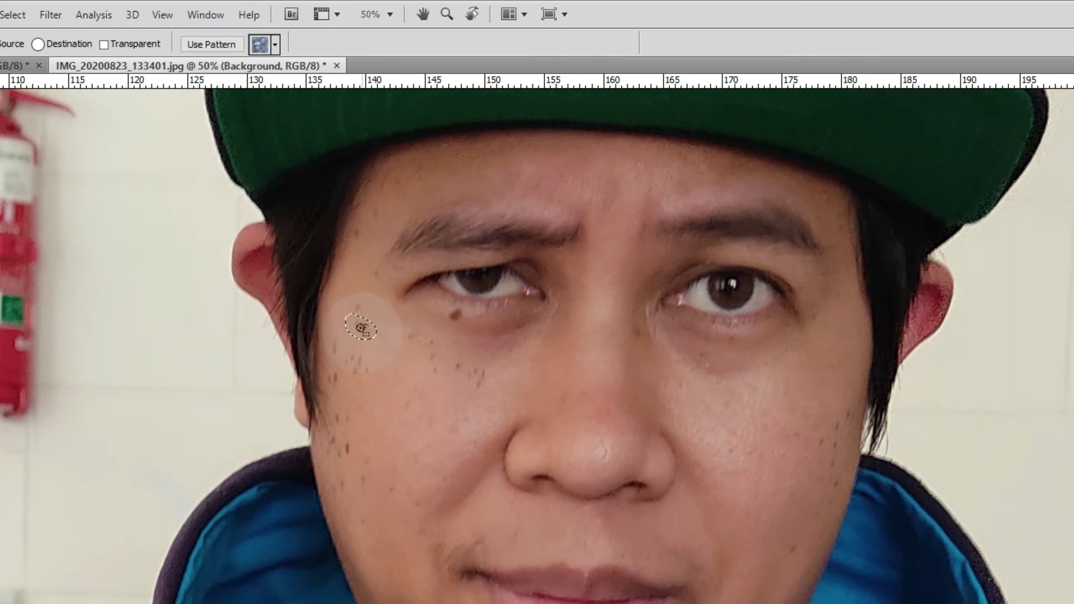
drag(361, 328, 366, 337)
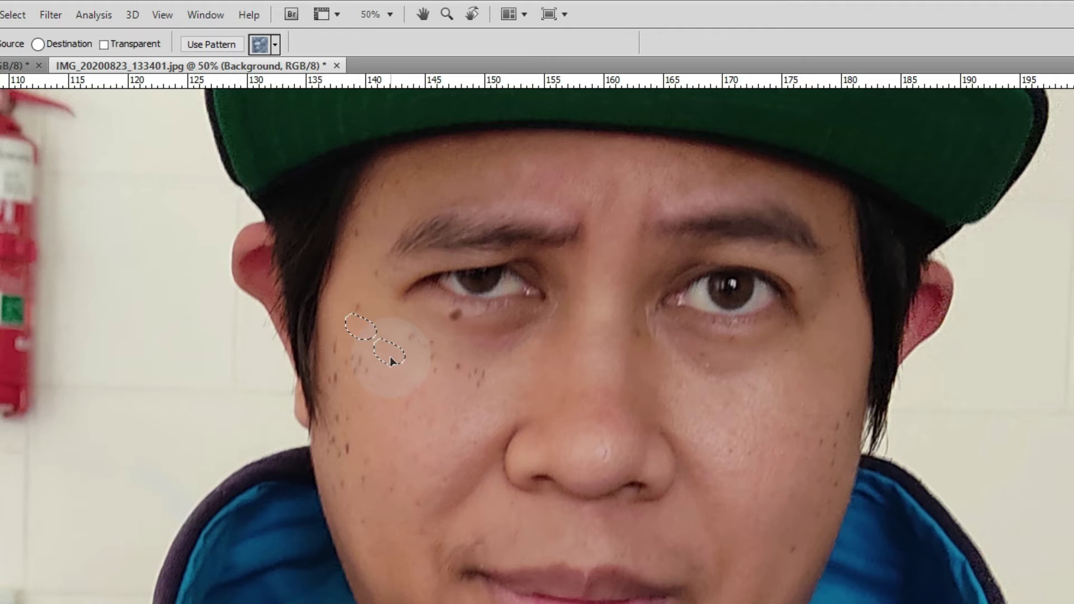
drag(391, 357, 391, 358)
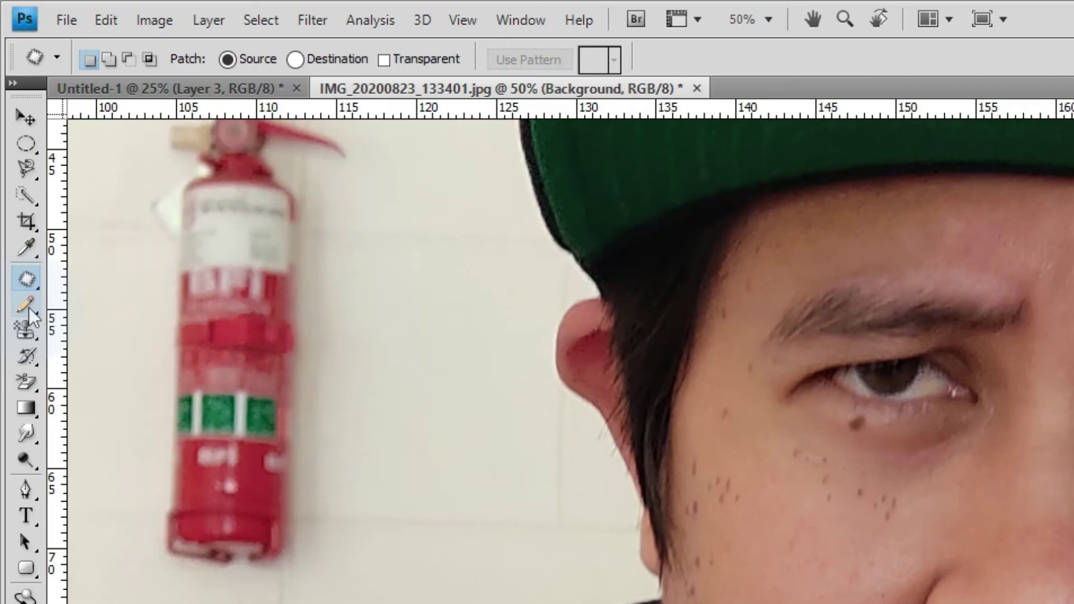
click(14, 153)
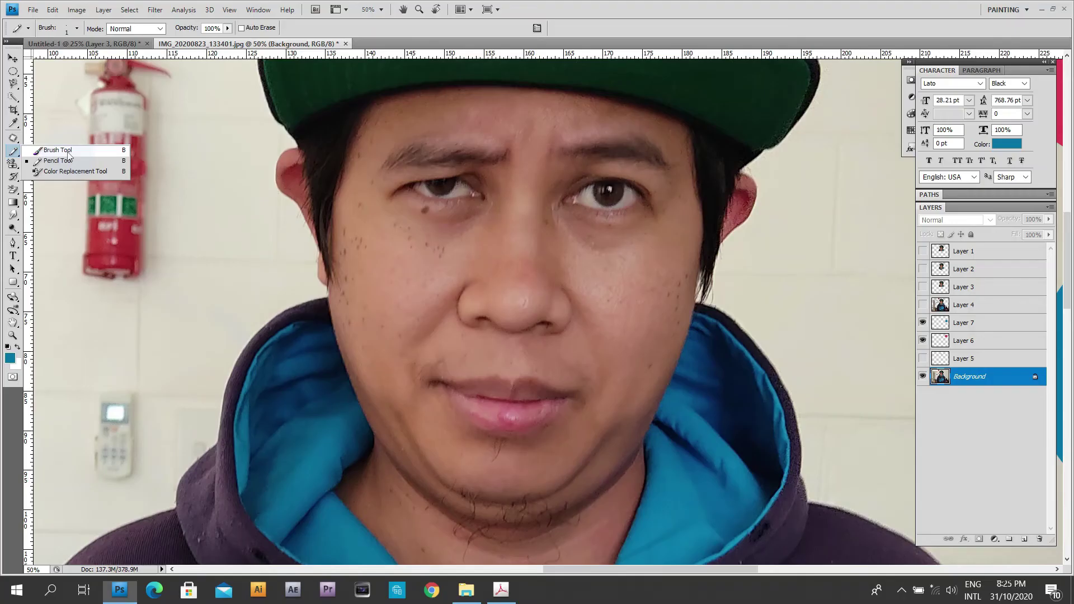
Choose the Brush tool with a 100 px diameter and bring up the Layer menu.
click(69, 153)
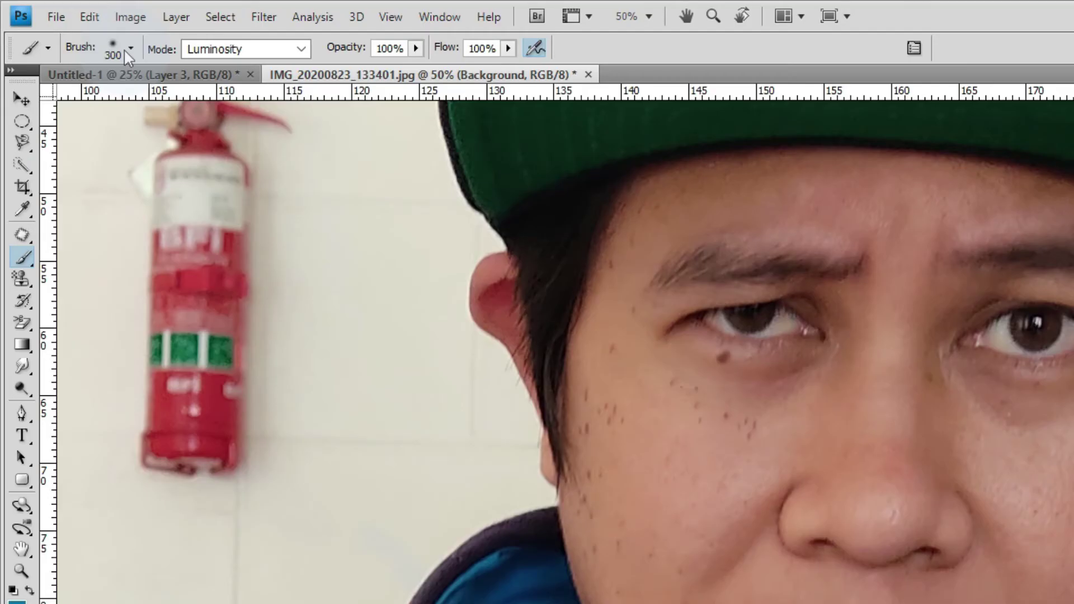
click(76, 31)
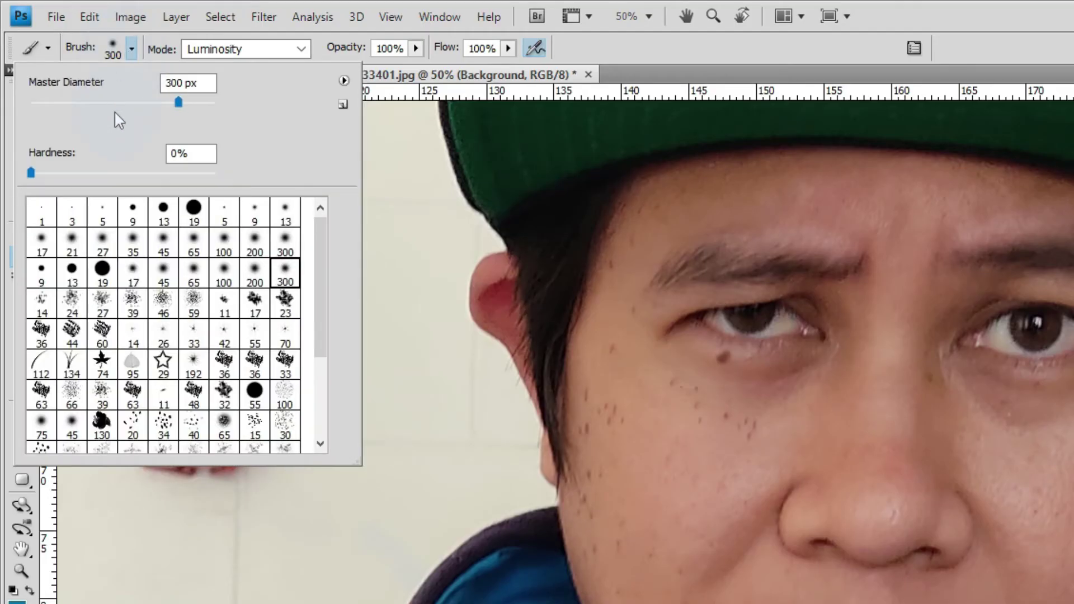
scroll(239, 343, down, 1)
scroll(239, 343, up, 1)
click(223, 274)
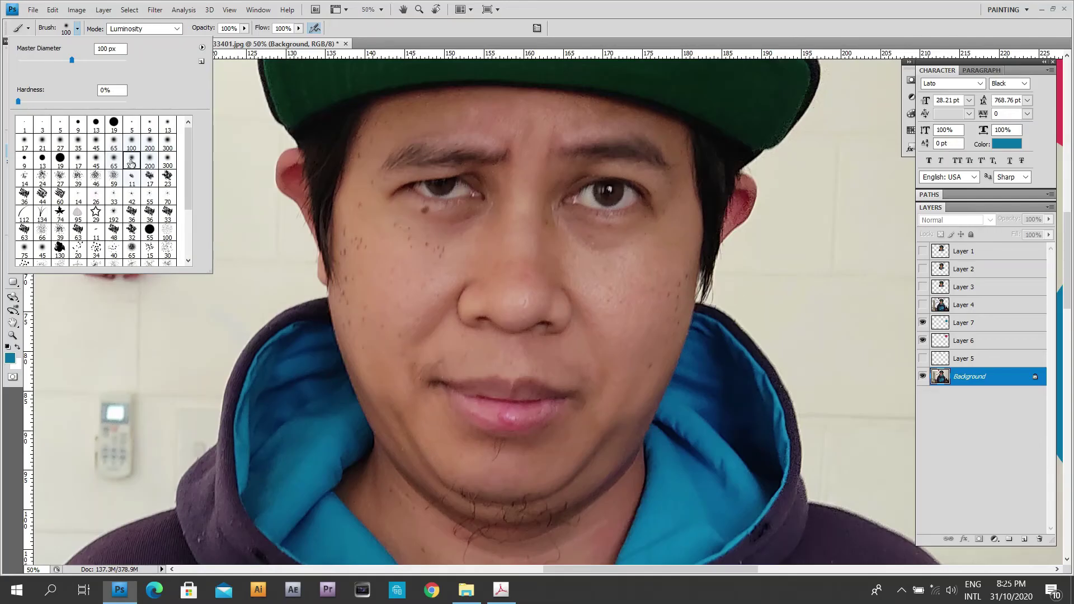
right_click(383, 259)
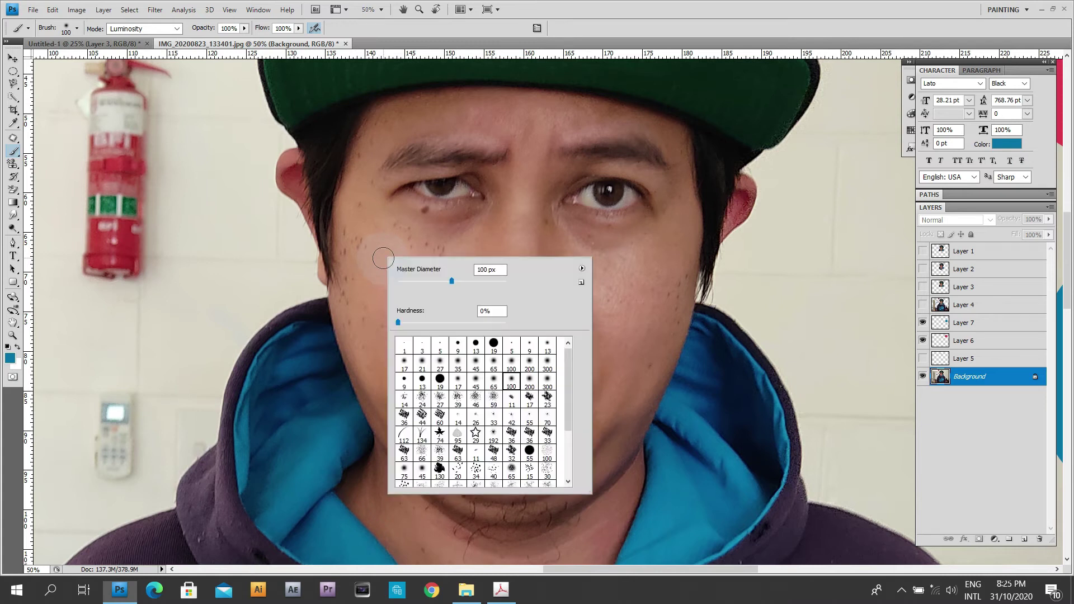
key(Return)
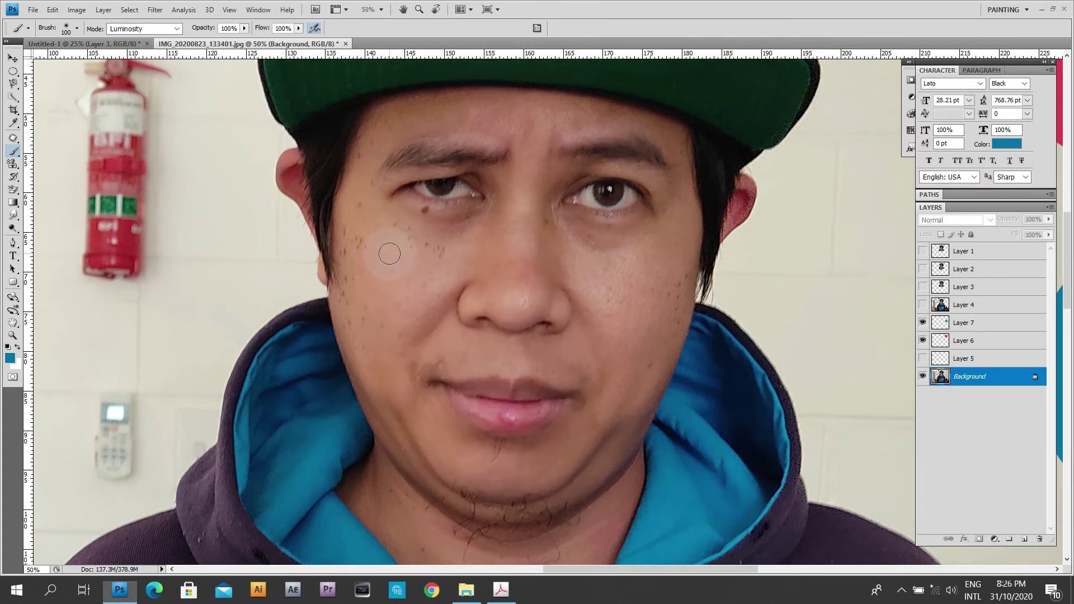
click(110, 11)
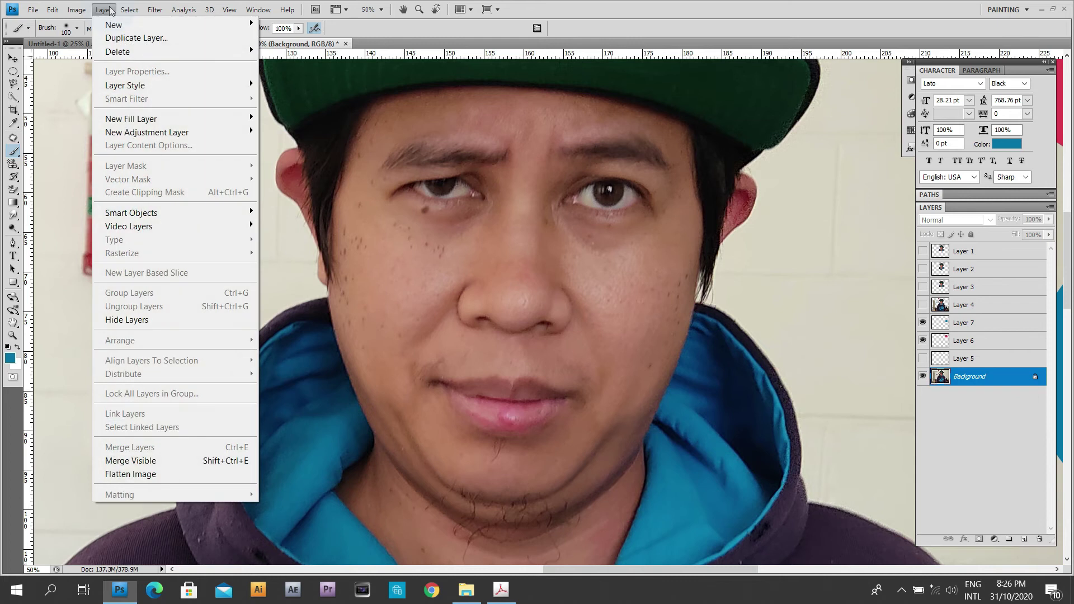
mouse_move(113, 25)
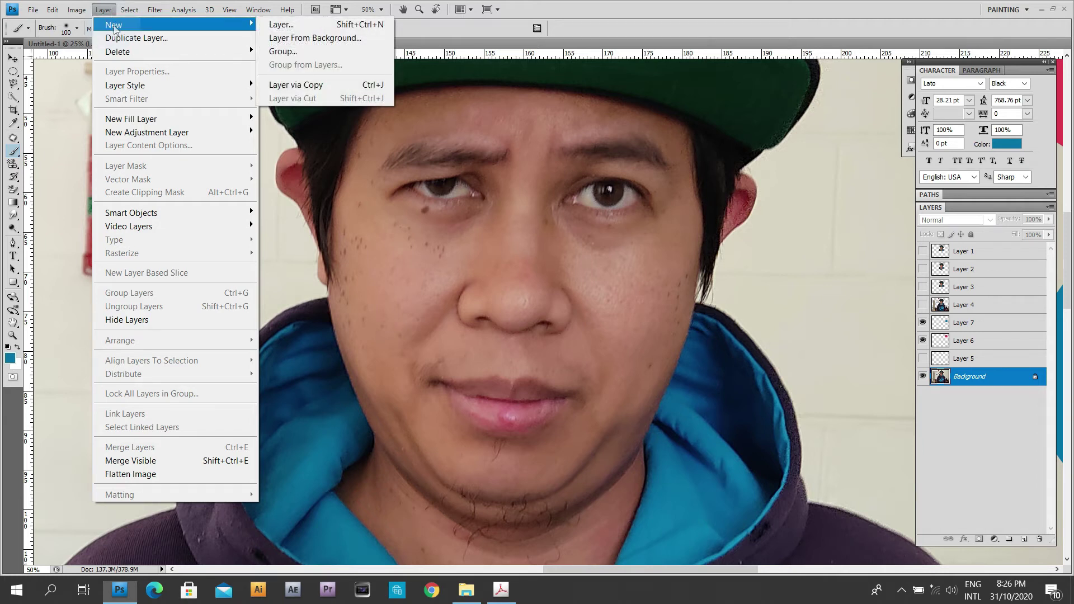
Create a new layer named Brash.
click(305, 26)
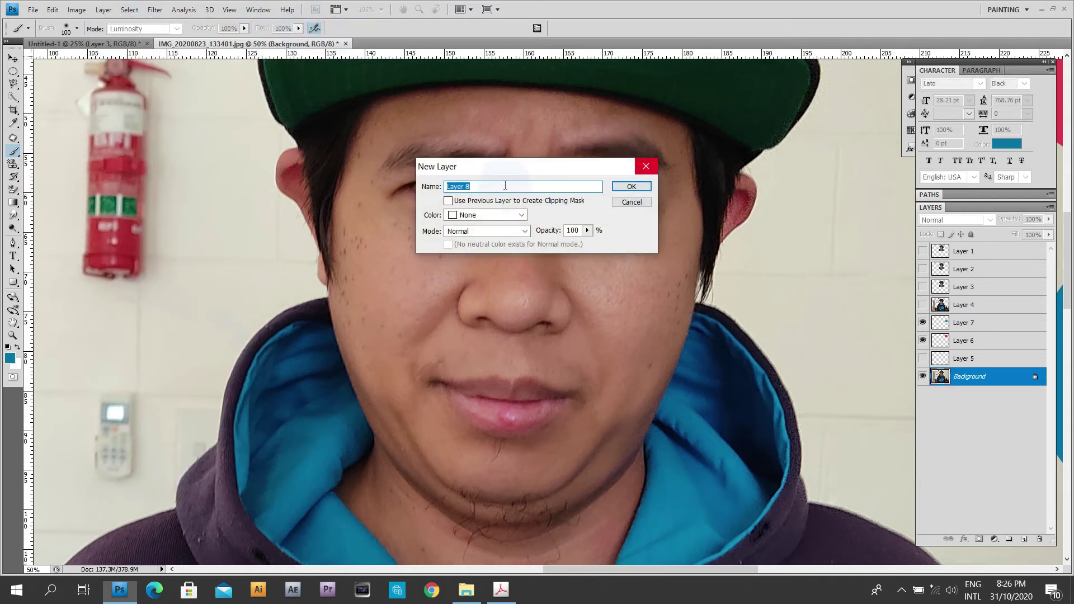
text(Brash)
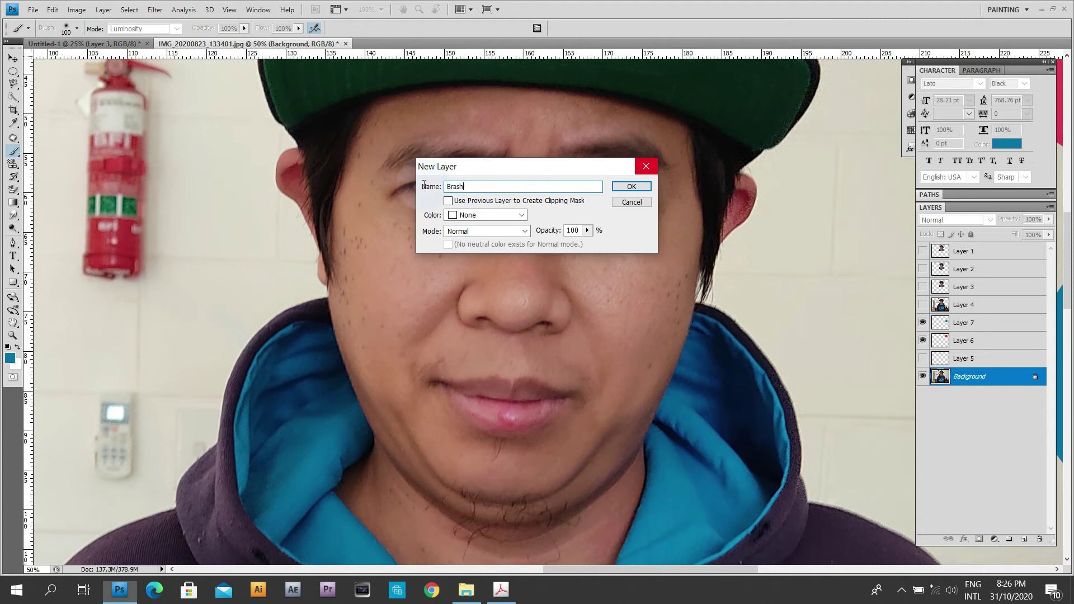
click(631, 187)
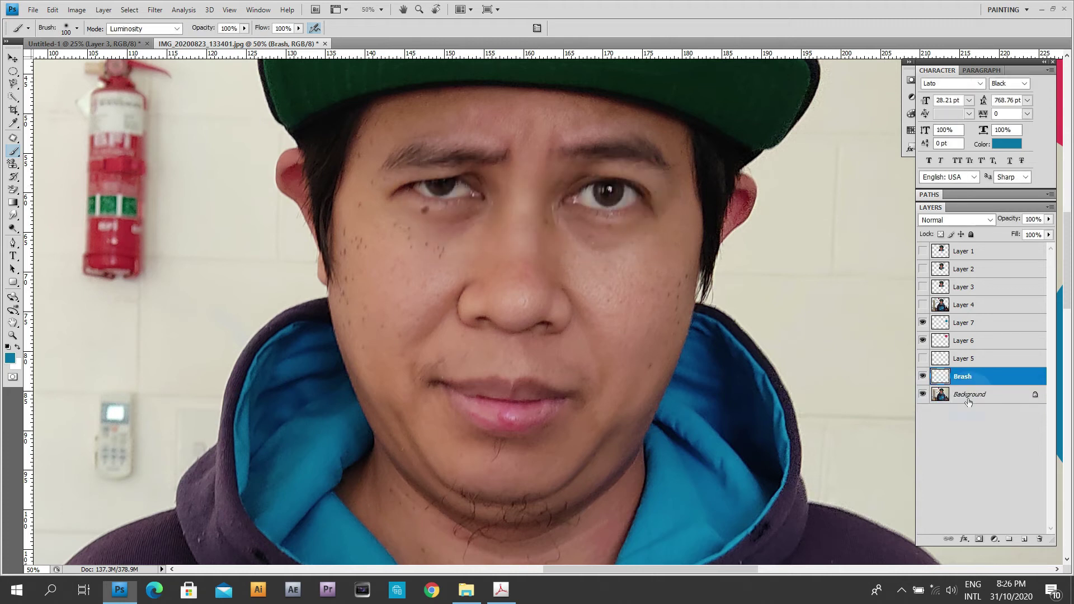
Paint a thick blue stroke across the left cheek, then begin choosing a red foreground colour.
click(453, 247)
key(ctrl+z)
click(405, 273)
drag(404, 273, 500, 252)
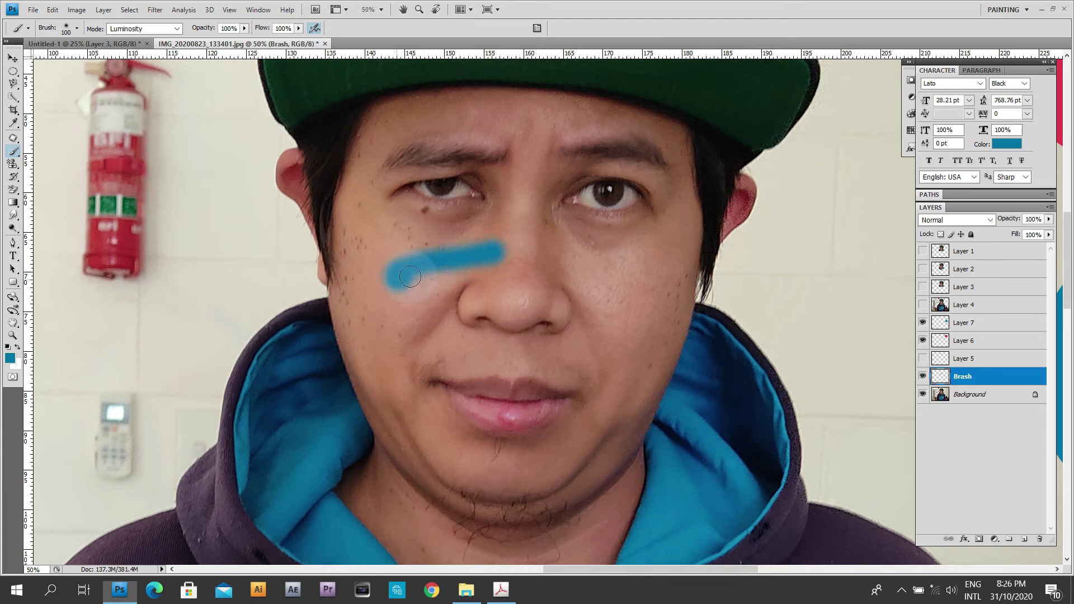
drag(379, 259, 506, 246)
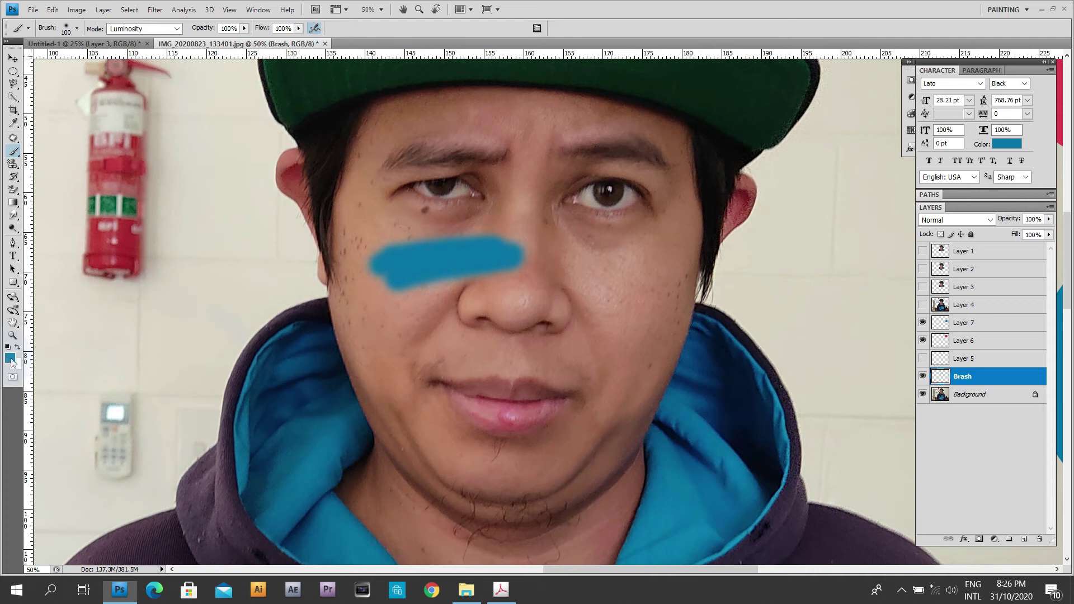
click(10, 358)
drag(270, 419, 270, 361)
Set the foreground colour to bright red and add a new layer named RED Brash.
click(254, 372)
click(371, 354)
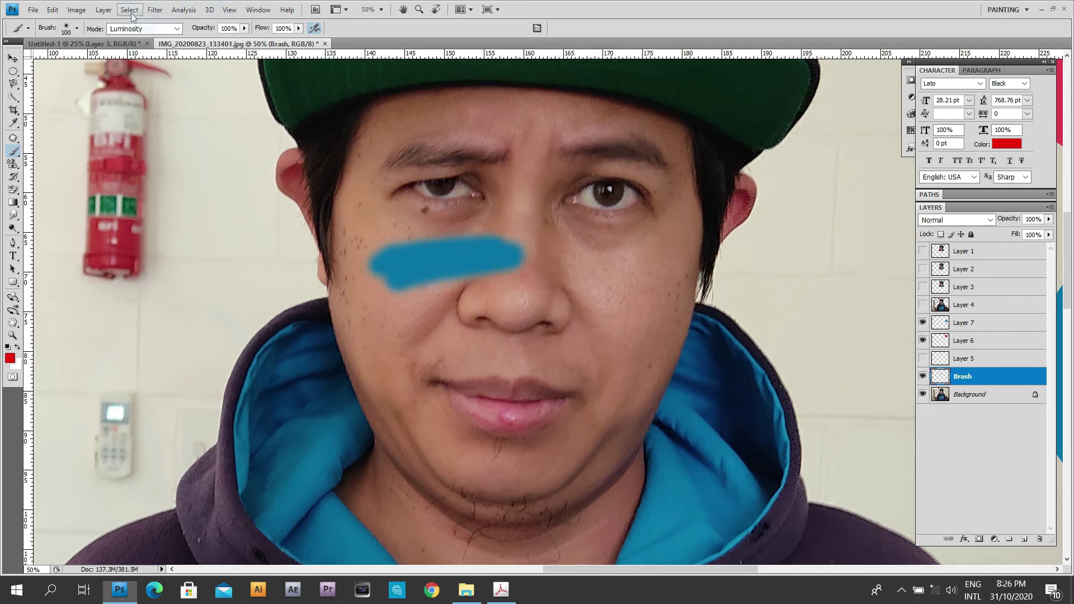
click(104, 10)
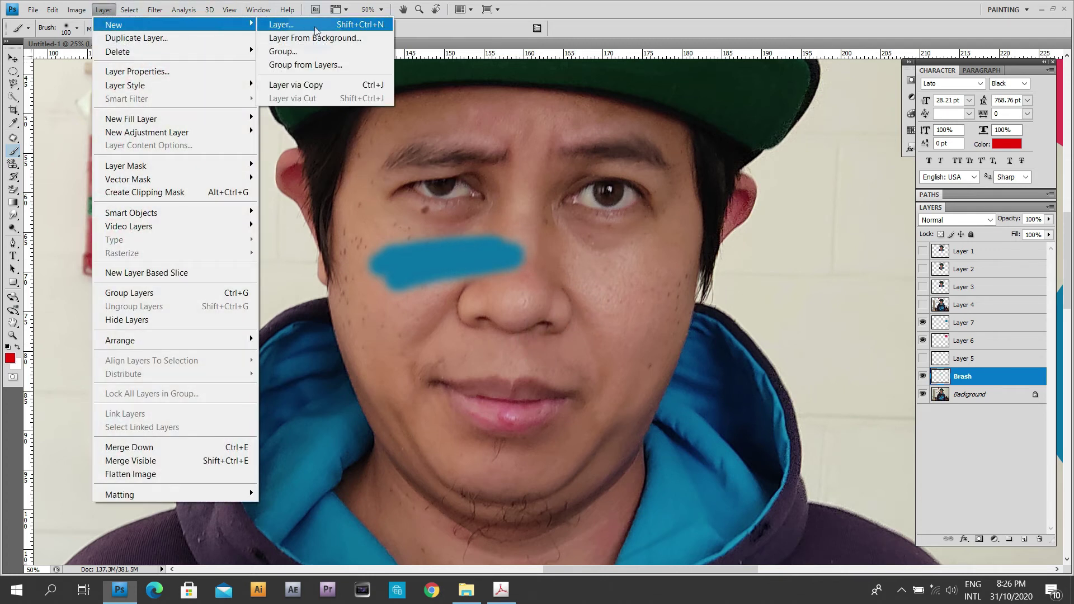
click(315, 31)
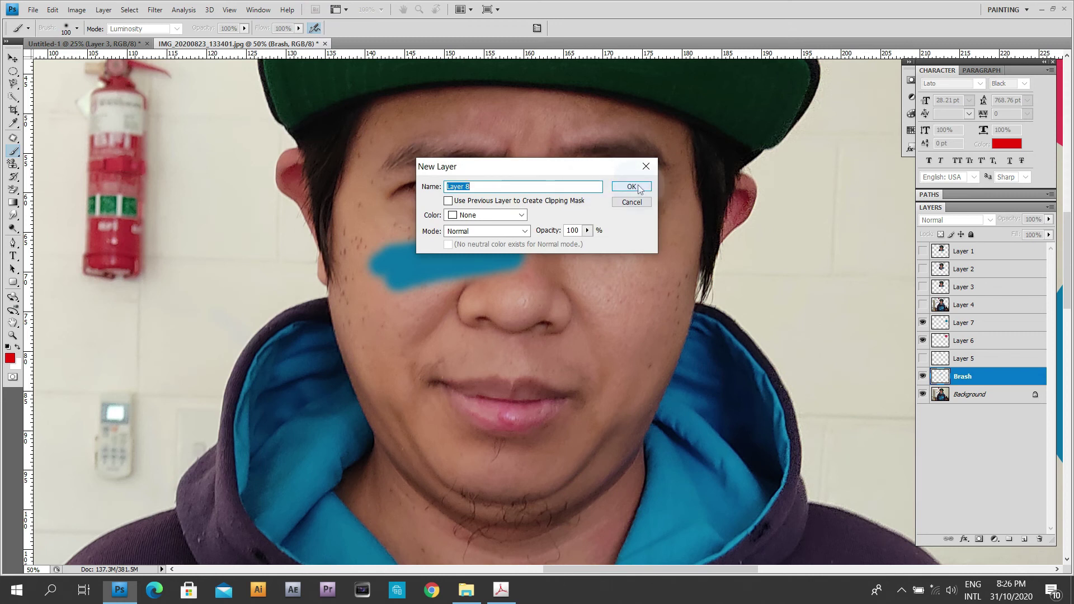
text(RED Brash)
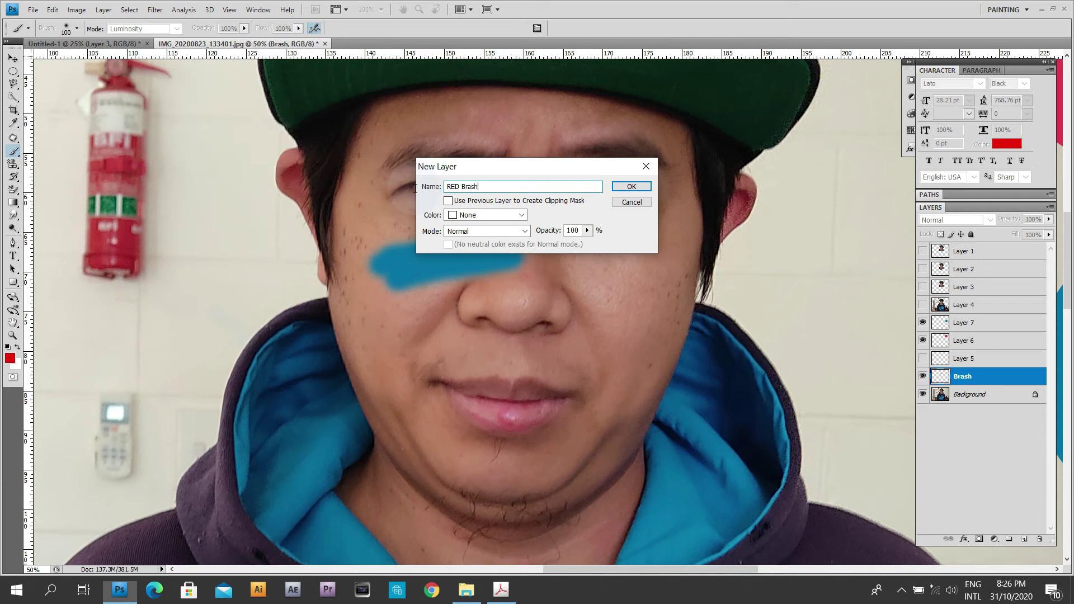
key(Return)
Paint a large red blob over the nose and right cheek, then hide both paint layers.
click(506, 325)
shift+click(703, 266)
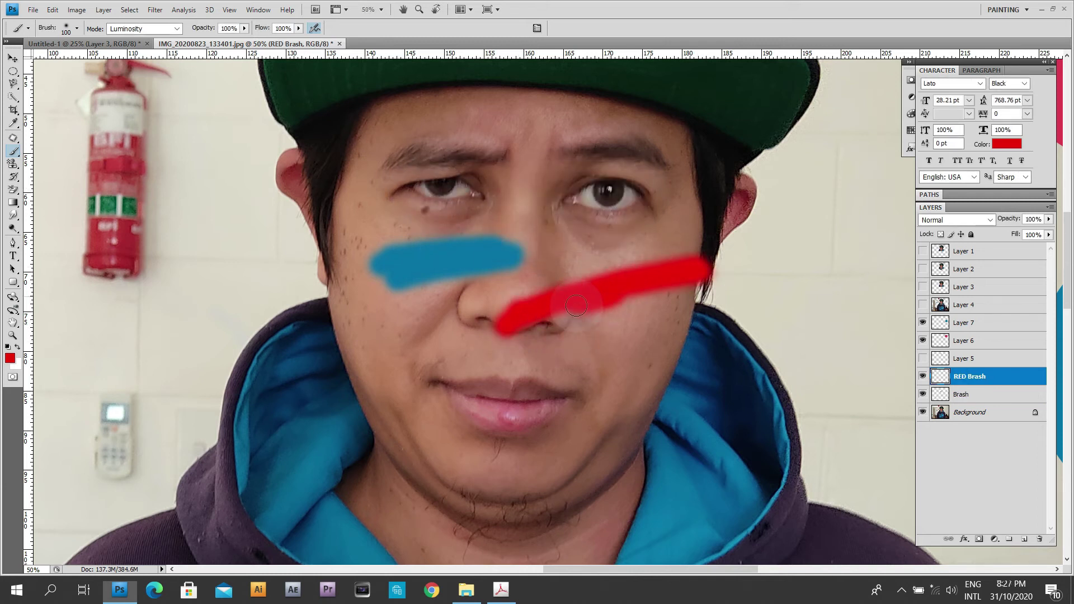
drag(584, 319, 529, 300)
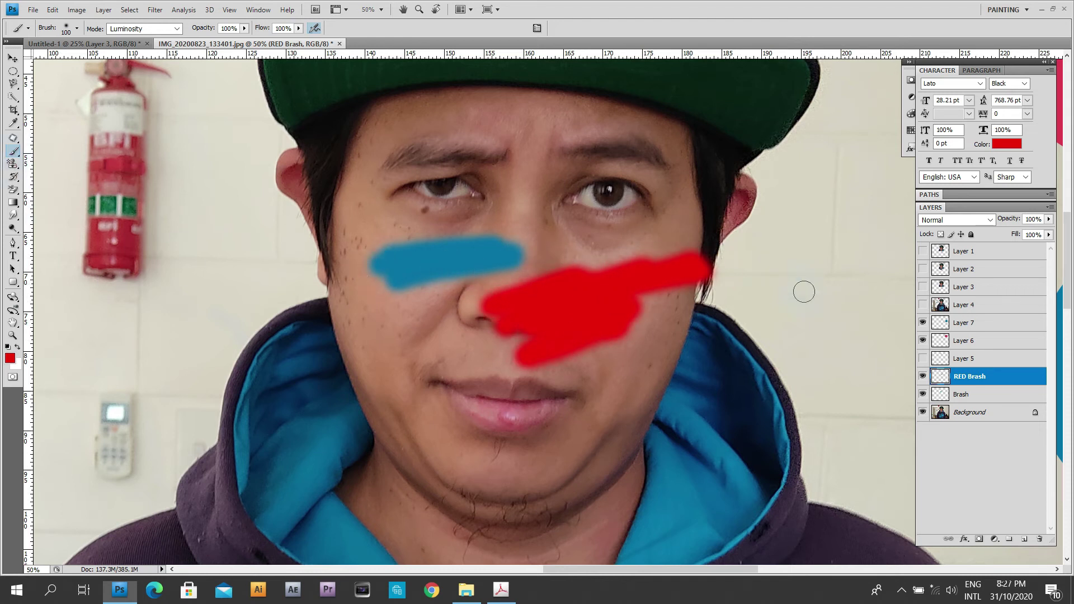
drag(922, 377, 923, 395)
right_click(12, 151)
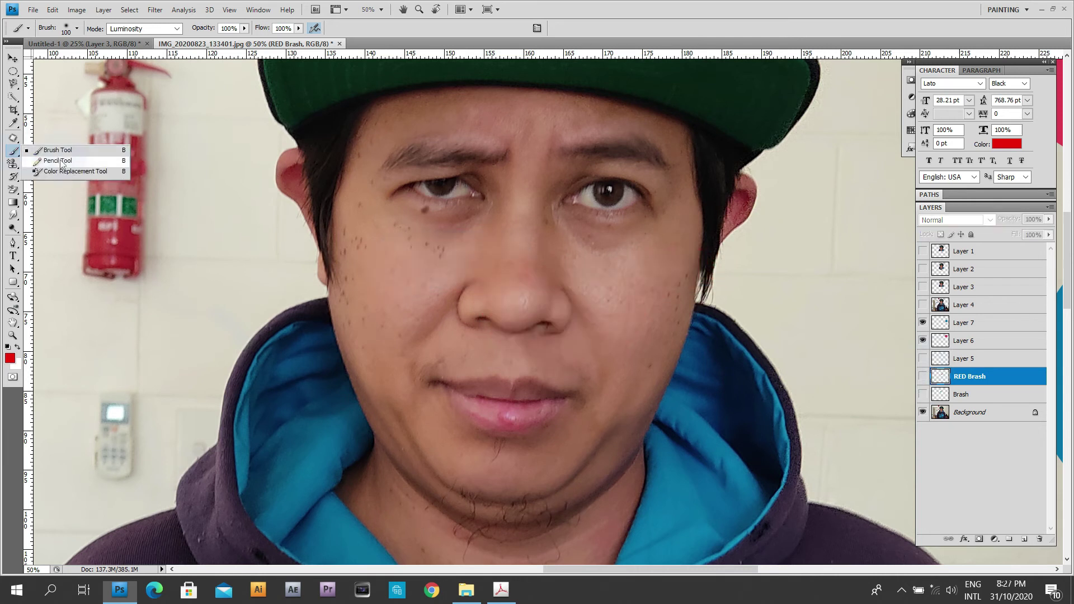
Switch to the Pencil tool and add a layer named Pencil just above Background.
click(58, 160)
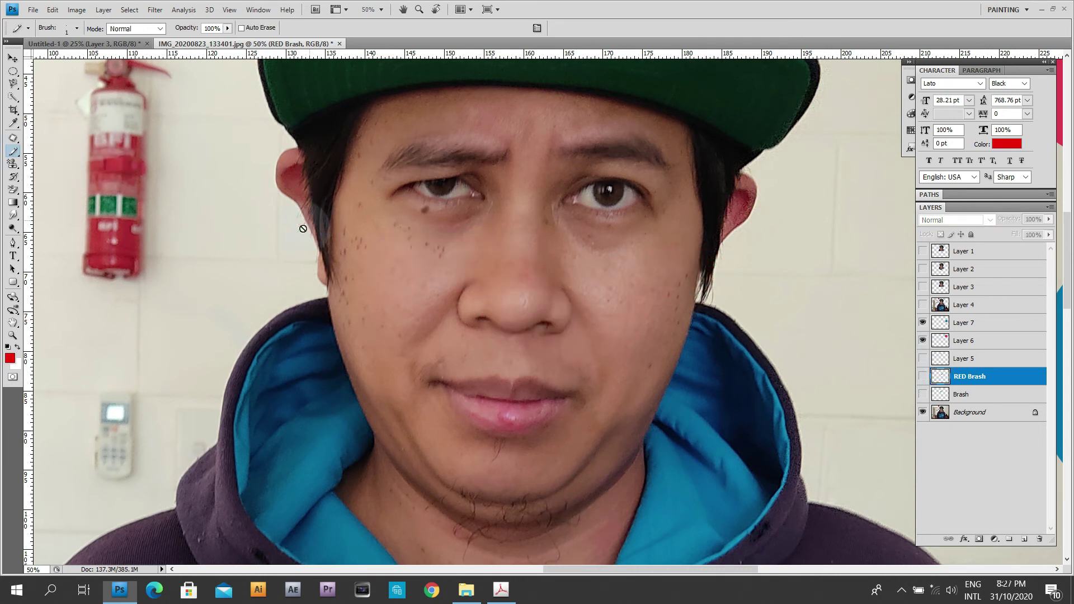
click(968, 412)
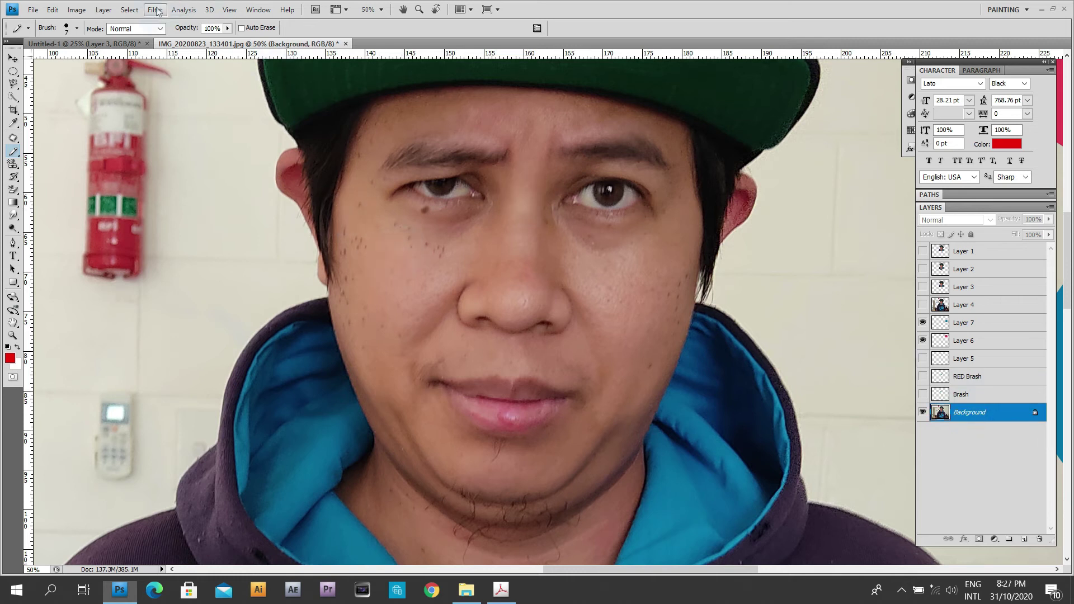
click(104, 12)
mouse_move(114, 25)
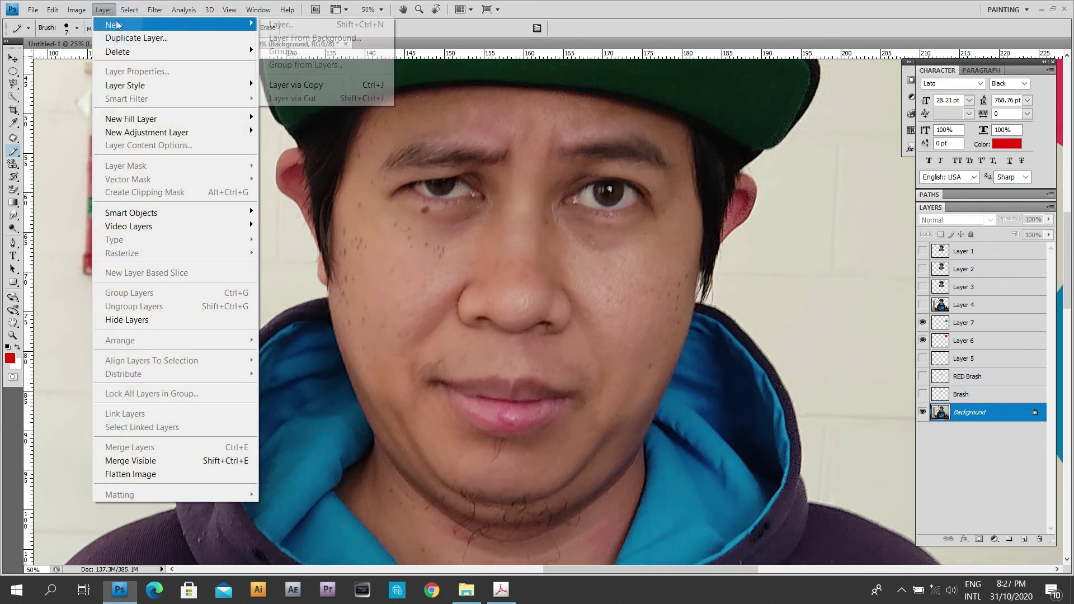
click(272, 20)
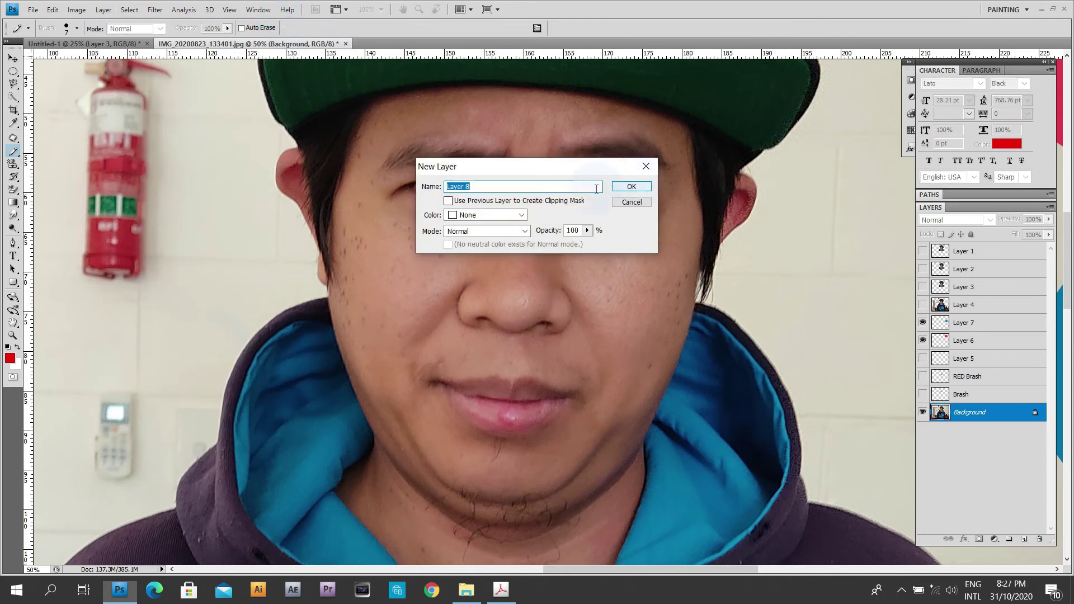
text(Pencil)
key(Return)
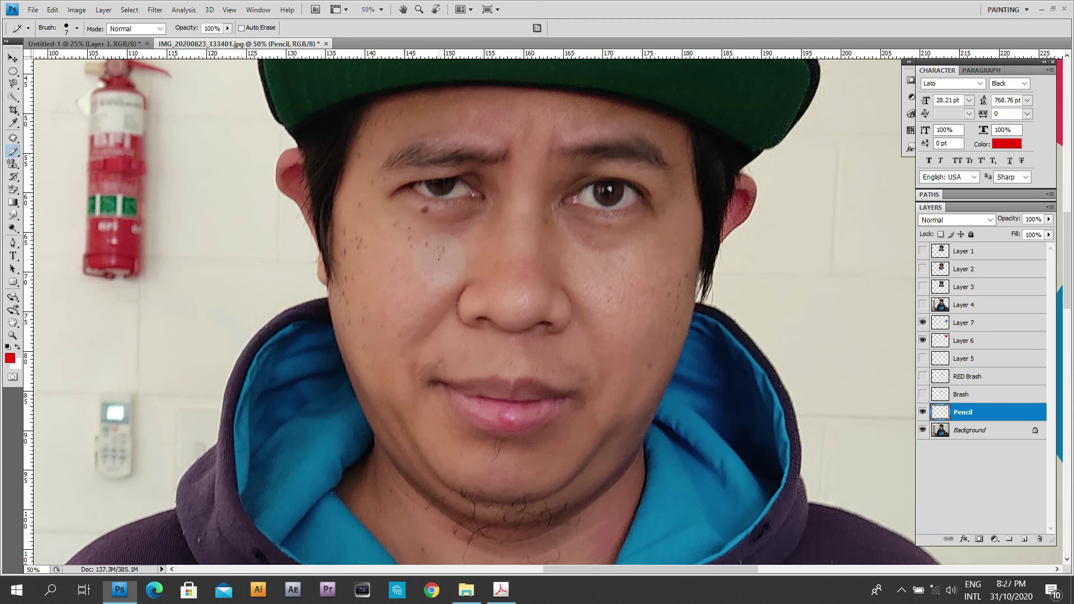
With an 80 px pencil, draw a thick red bar across the left cheek.
key(bracketright)
key(bracketright)
key(bracketright)
key(bracketleft)
key(bracketleft)
key(bracketleft)
drag(410, 268, 492, 249)
mouse_move(397, 276)
mouse_down()
mouse_move(395, 286)
mouse_move(476, 241)
mouse_up()
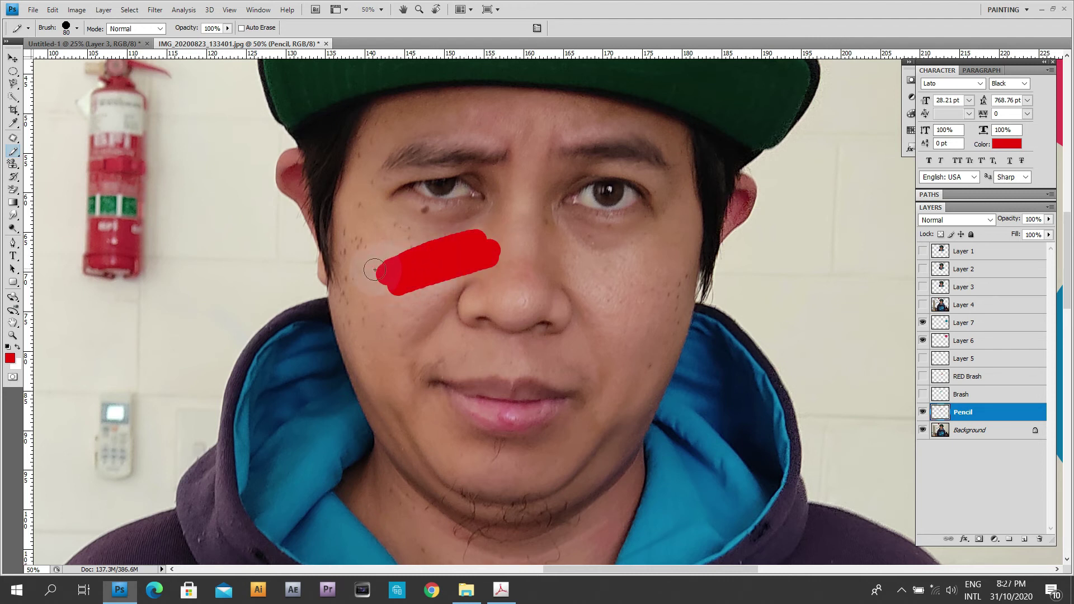
drag(374, 270, 398, 299)
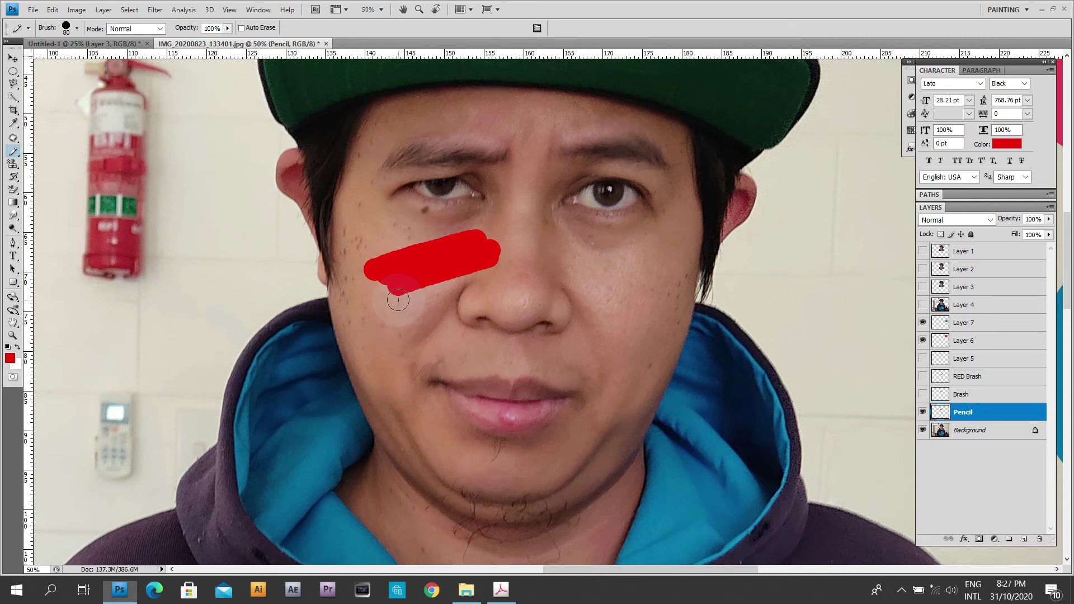
At pencil size 20, draw red whiskers on both cheeks and short marks on the chin.
key(bracketleft)
key(bracketleft)
key(bracketleft)
mouse_move(398, 312)
mouse_down()
mouse_move(379, 321)
mouse_move(431, 302)
mouse_up()
drag(385, 334, 467, 315)
drag(414, 342, 470, 332)
mouse_move(583, 342)
mouse_down()
mouse_move(687, 332)
mouse_move(694, 367)
mouse_up()
drag(605, 368, 711, 391)
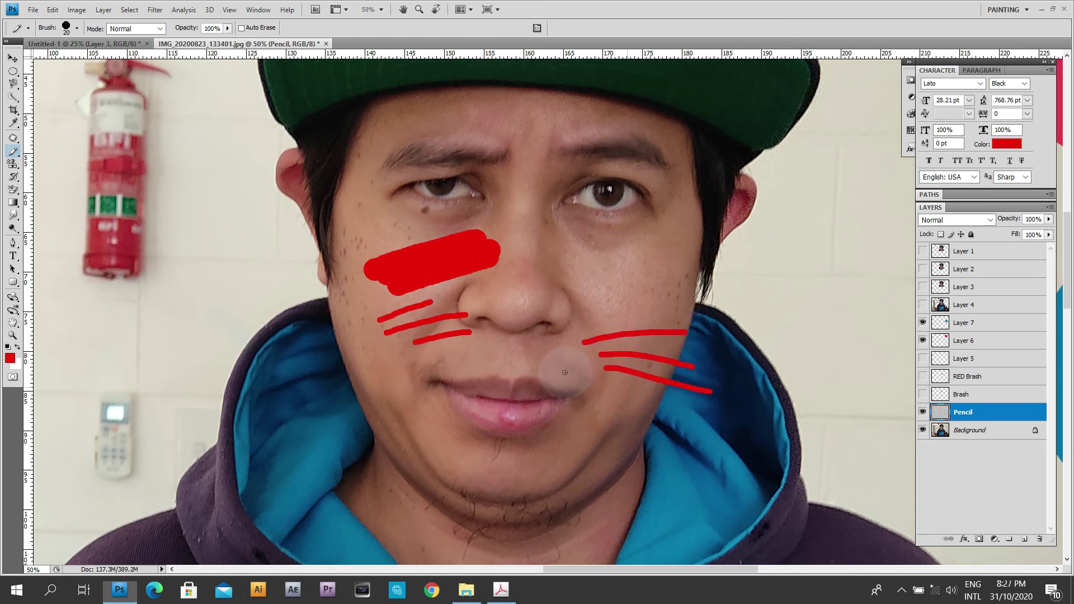
mouse_move(439, 339)
mouse_down()
mouse_move(336, 345)
mouse_move(424, 352)
mouse_move(375, 408)
mouse_up()
mouse_move(497, 442)
mouse_down()
mouse_move(502, 469)
mouse_move(513, 464)
mouse_up()
click(523, 452)
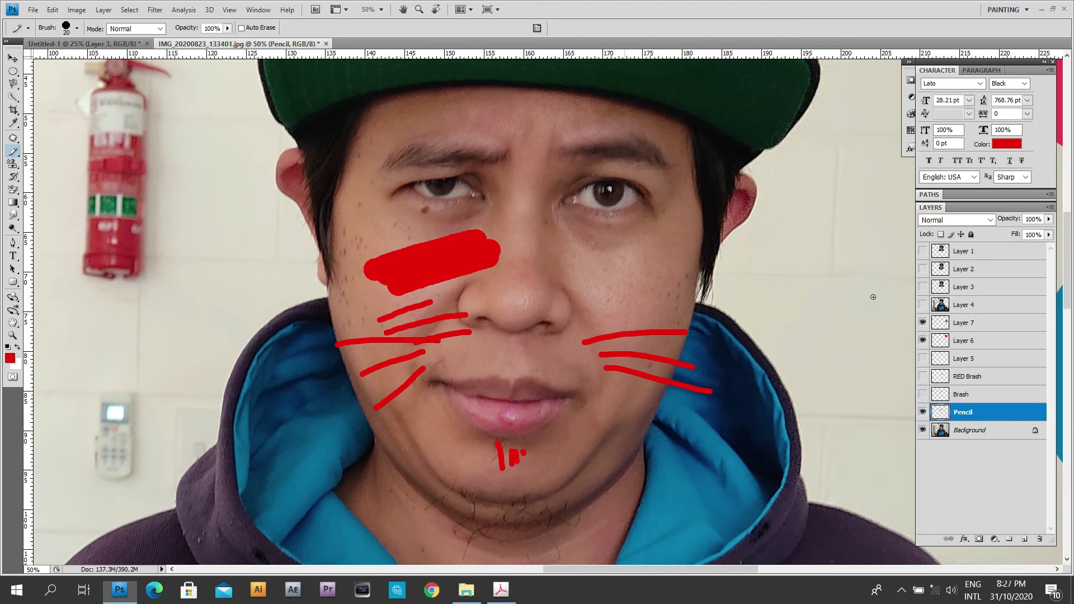
Hide the Pencil layer and select the Clone Stamp Tool.
click(923, 413)
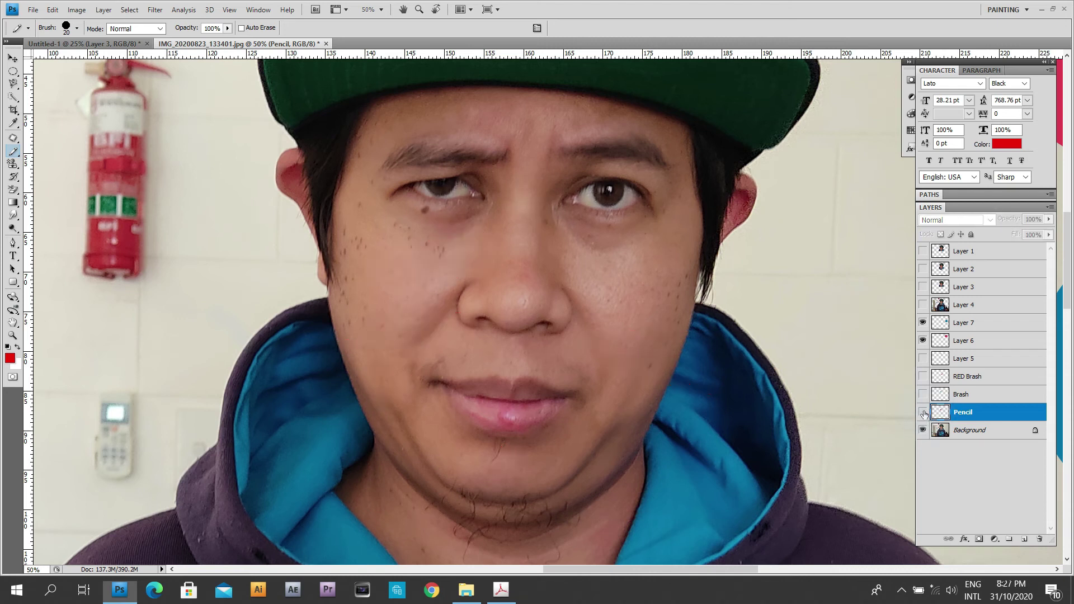
click(16, 168)
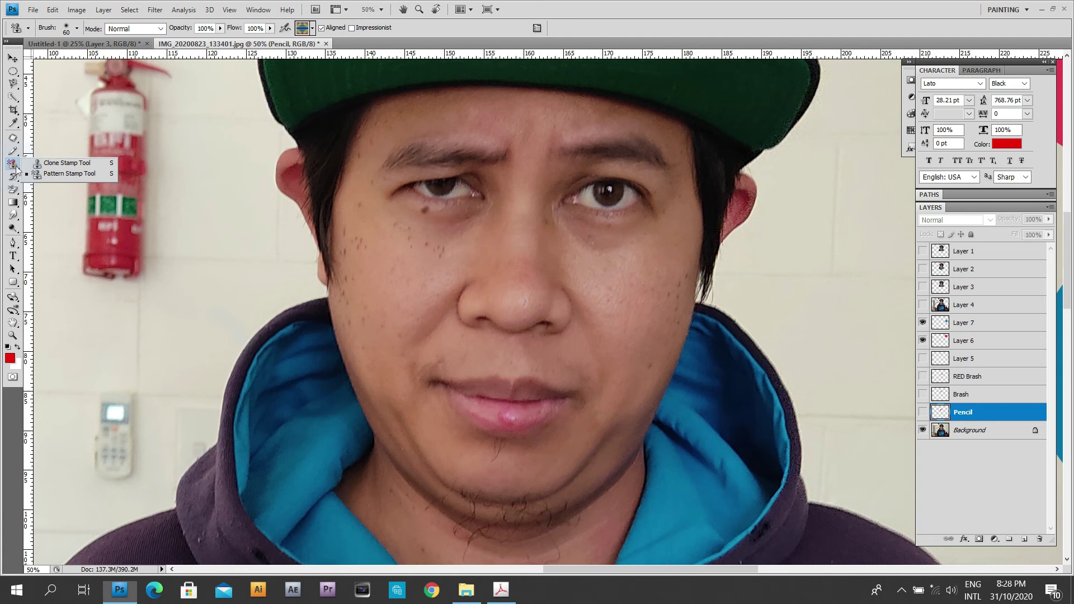
click(65, 163)
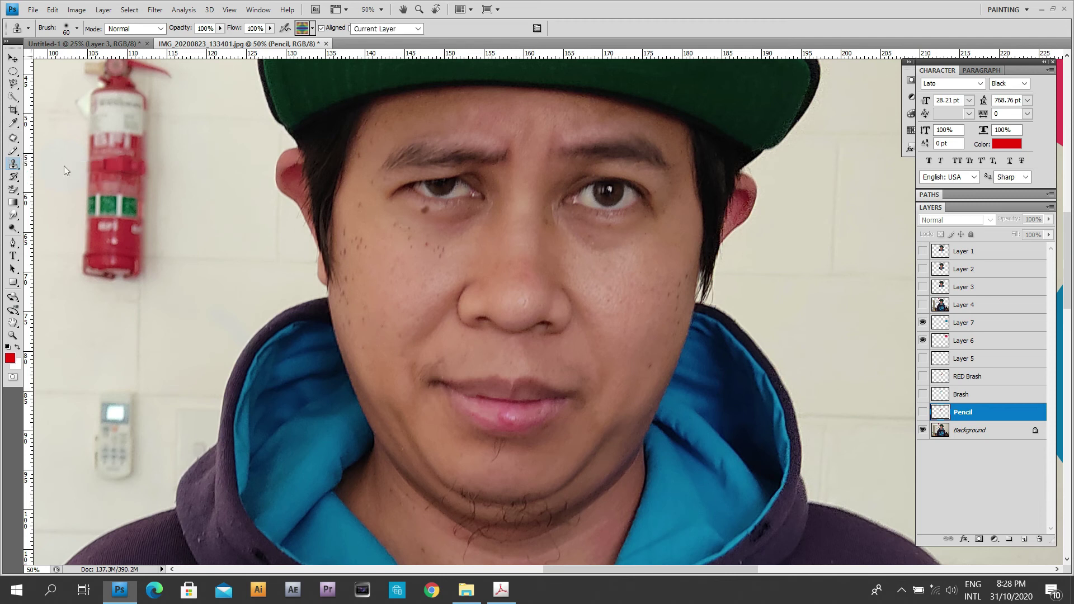
On the Background layer, clone-paint clean skin over the freckles below the left eye.
click(985, 432)
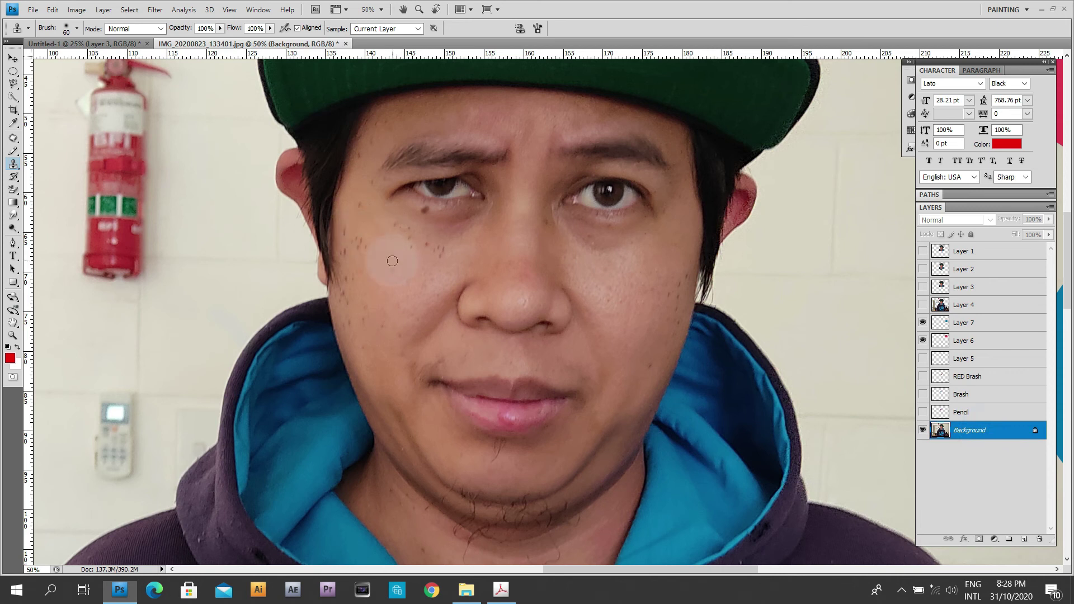
drag(392, 261, 416, 262)
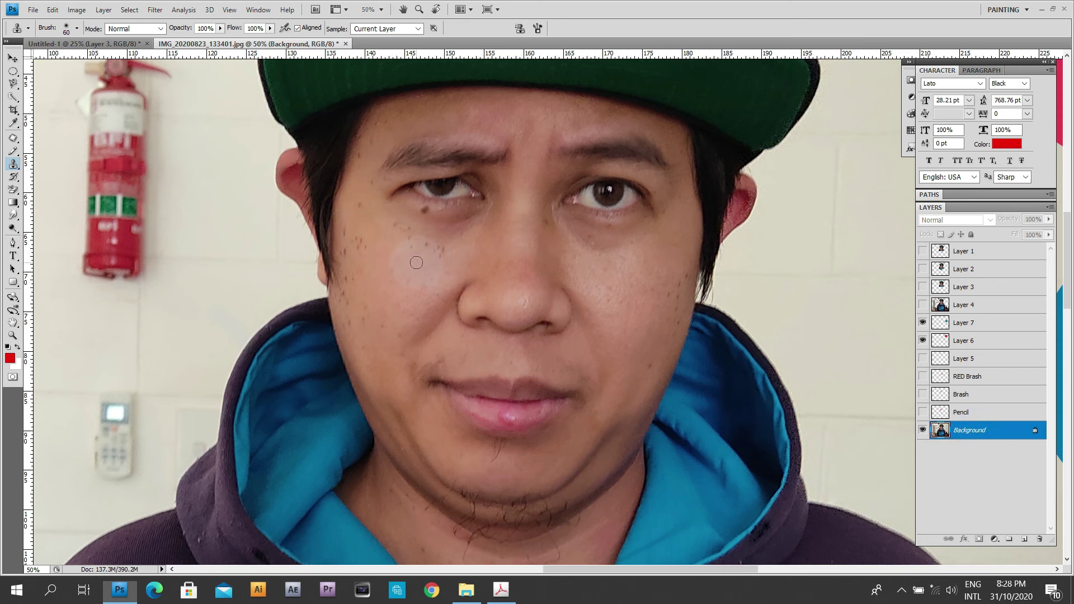